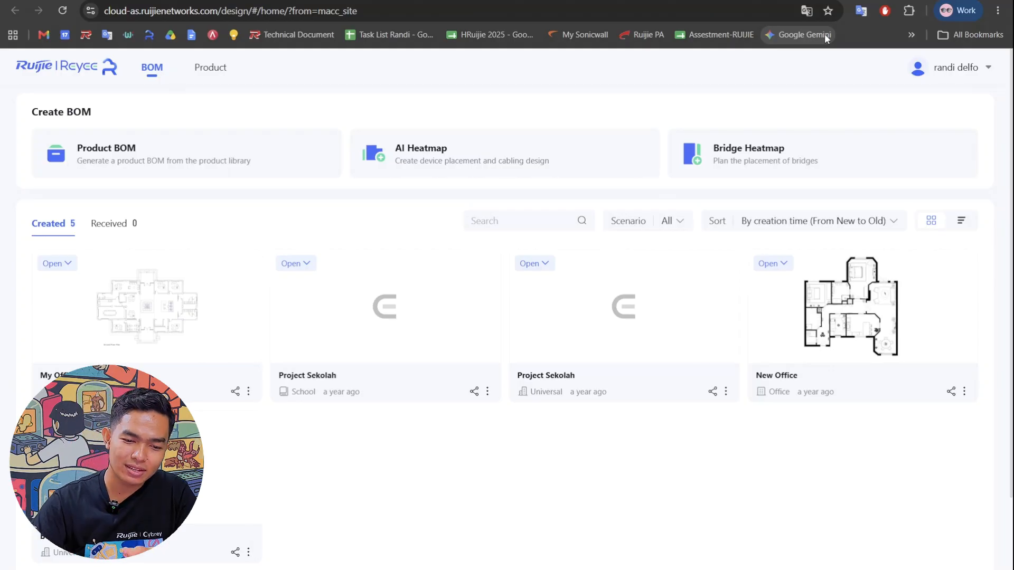
Create an AI Heatmap project with the BOM name "Office Heatmpas" and the Office scenario
left_click(547, 165)
left_click(483, 248)
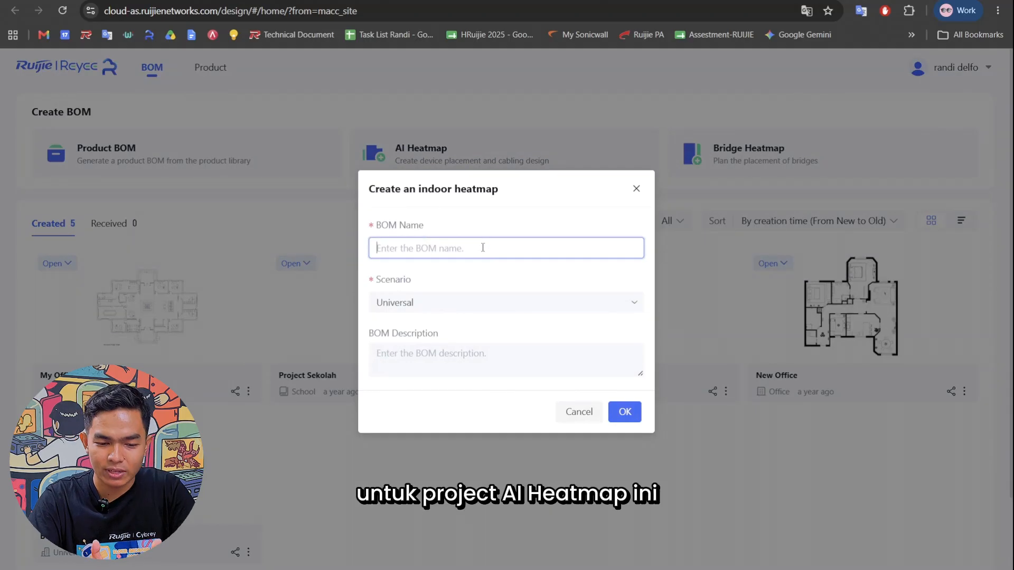
type("o")
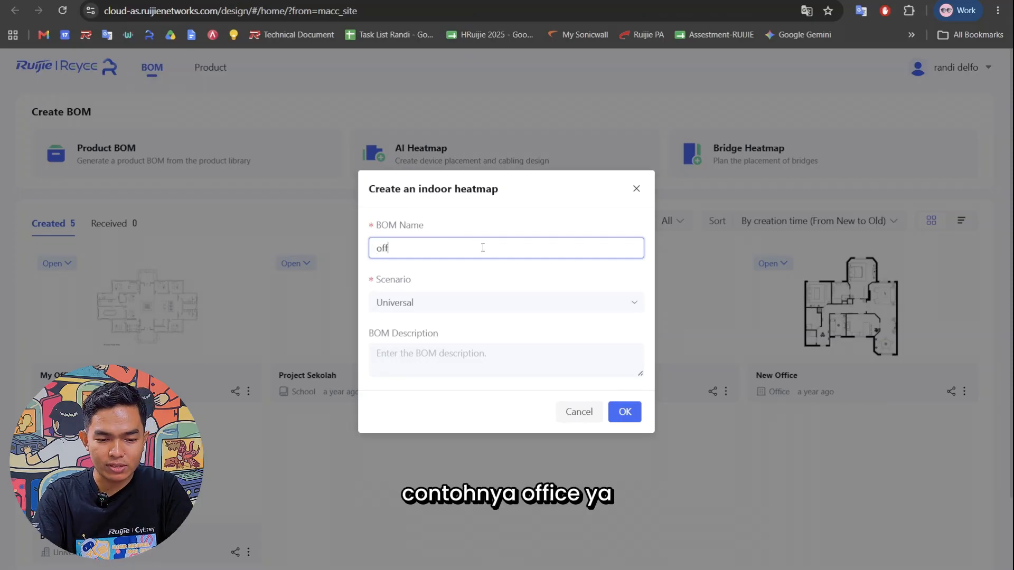
key("BackSpace")
type("Office Heatmpas")
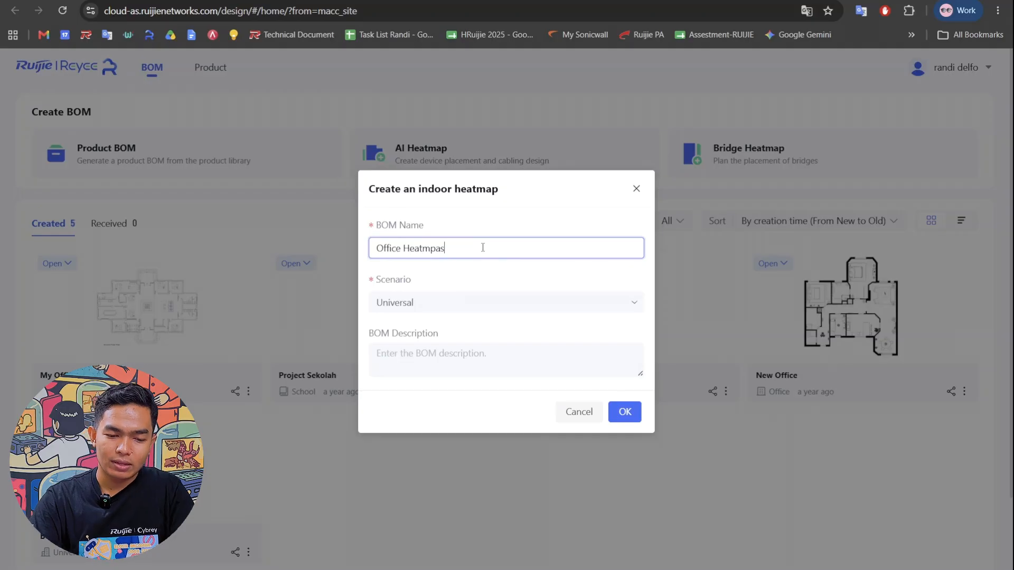
left_click(464, 300)
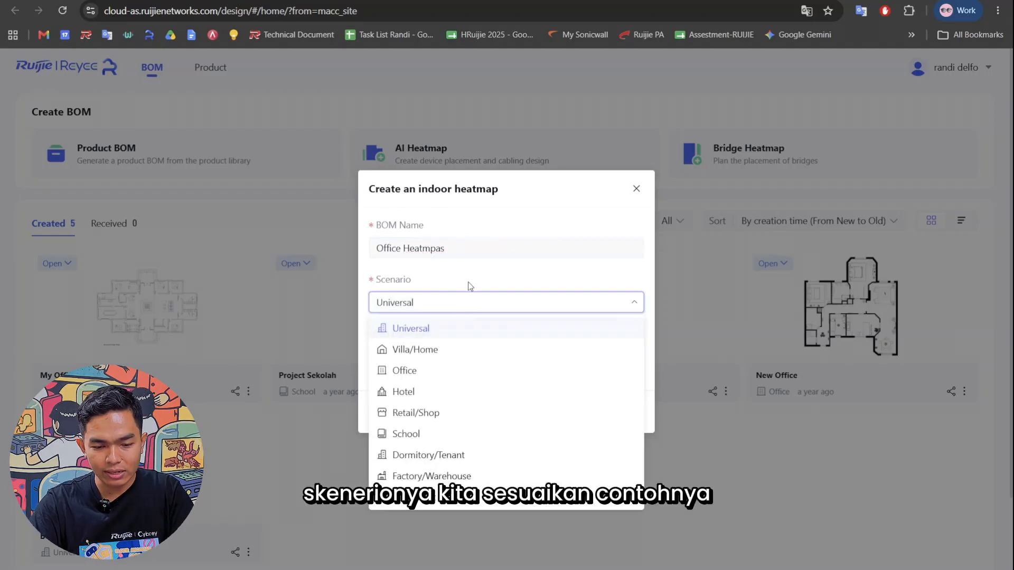
left_click(441, 372)
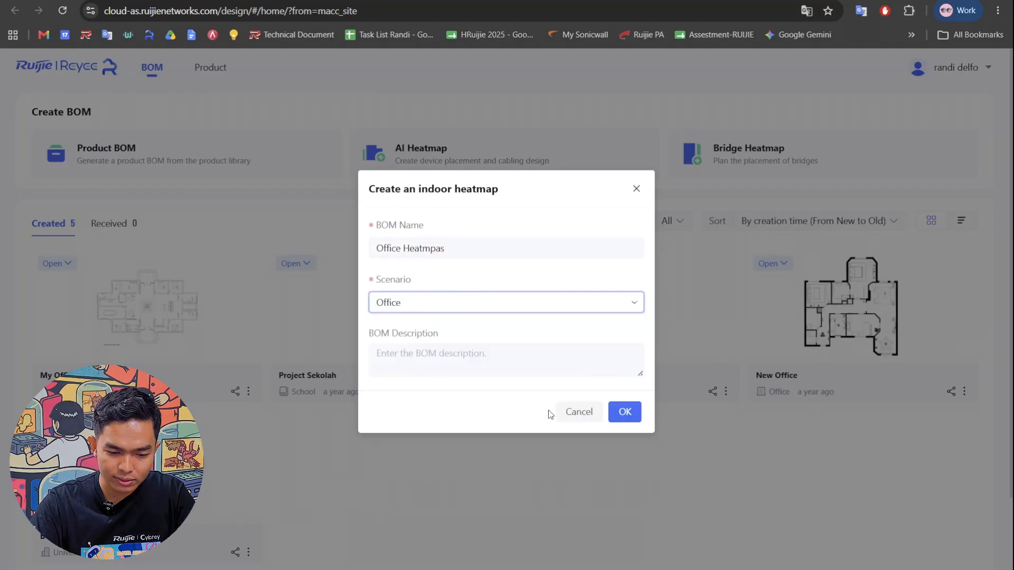
left_click(625, 412)
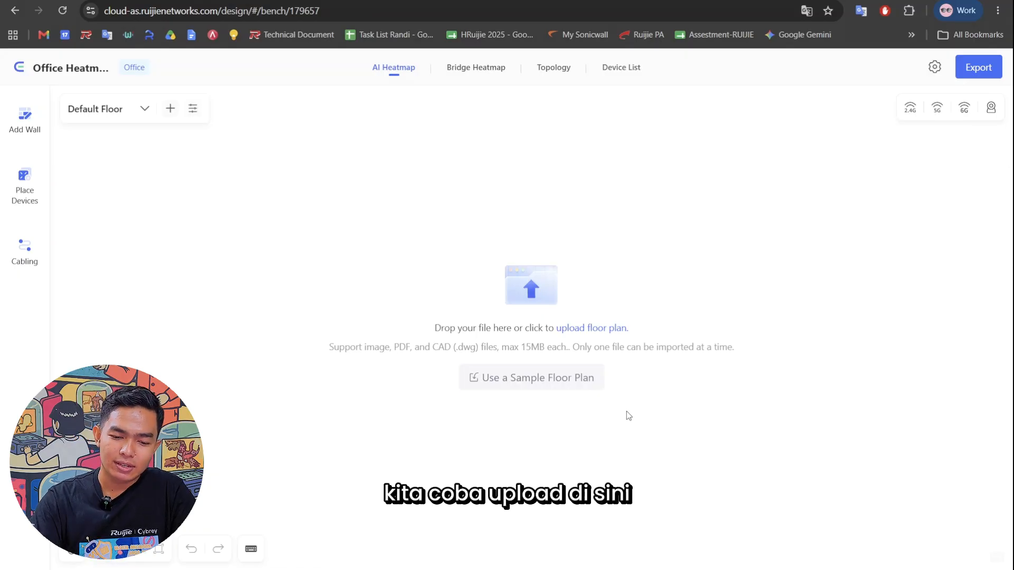
Upload the ground floor plan drawing as a floor named "Floor 1"
left_click(550, 292)
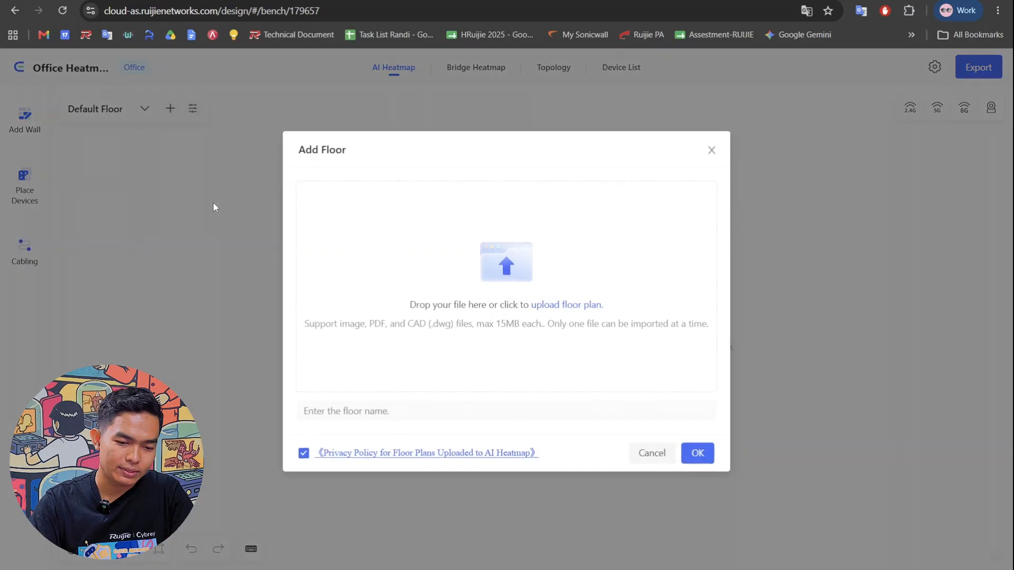
triple_click(385, 447)
type("Floor ")
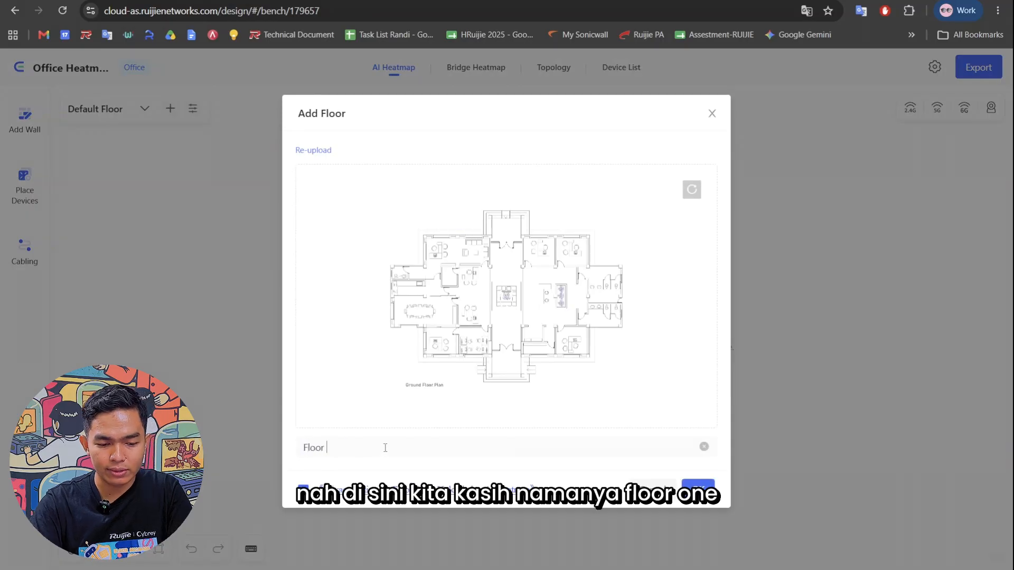
type("1")
left_click(696, 489)
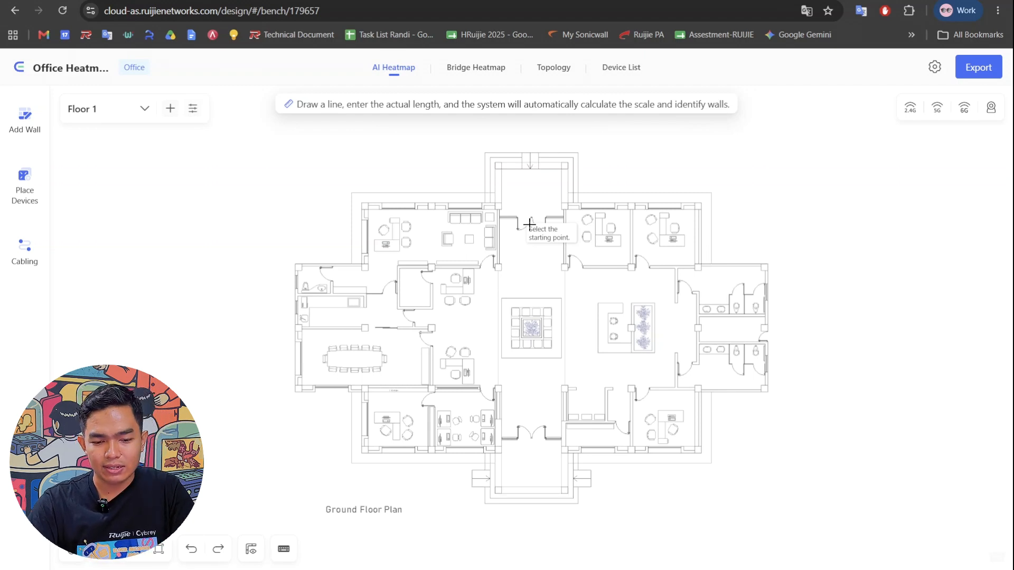
Calibrate the plan scale with a line across an office doorway of 1 m actual length, keeping wall recognition on
scroll(532, 225, "up", 2)
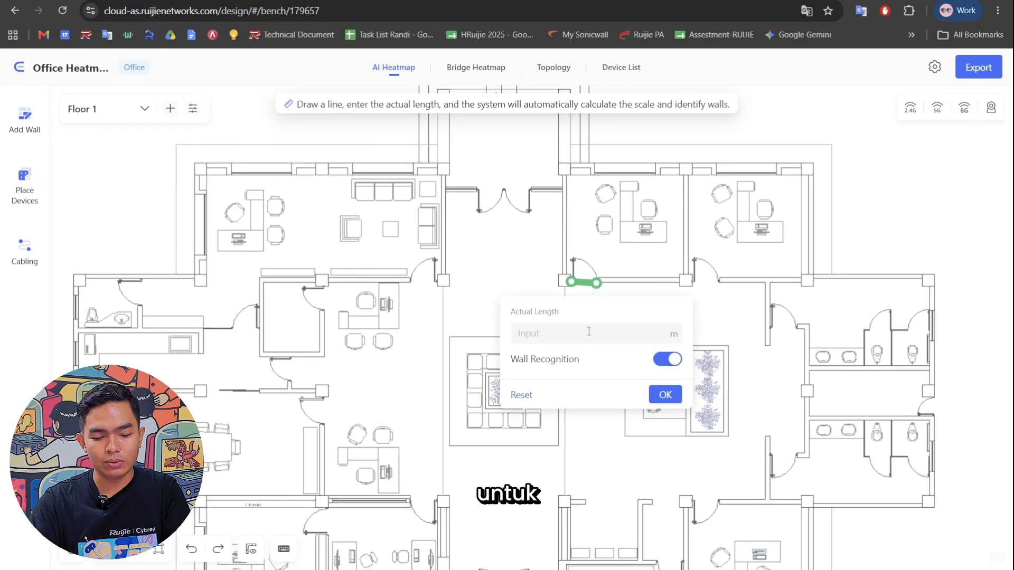
type("1")
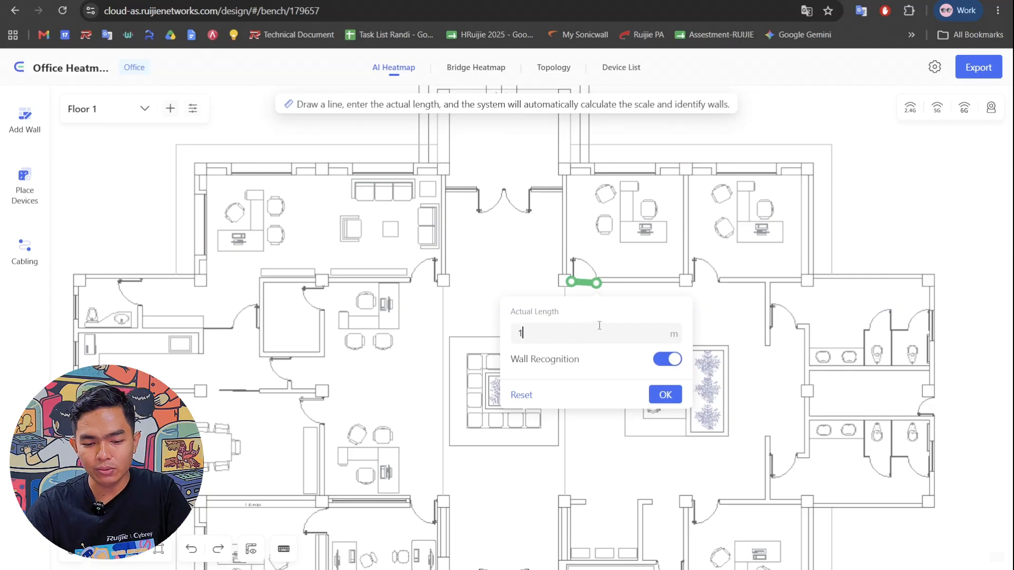
left_click(664, 394)
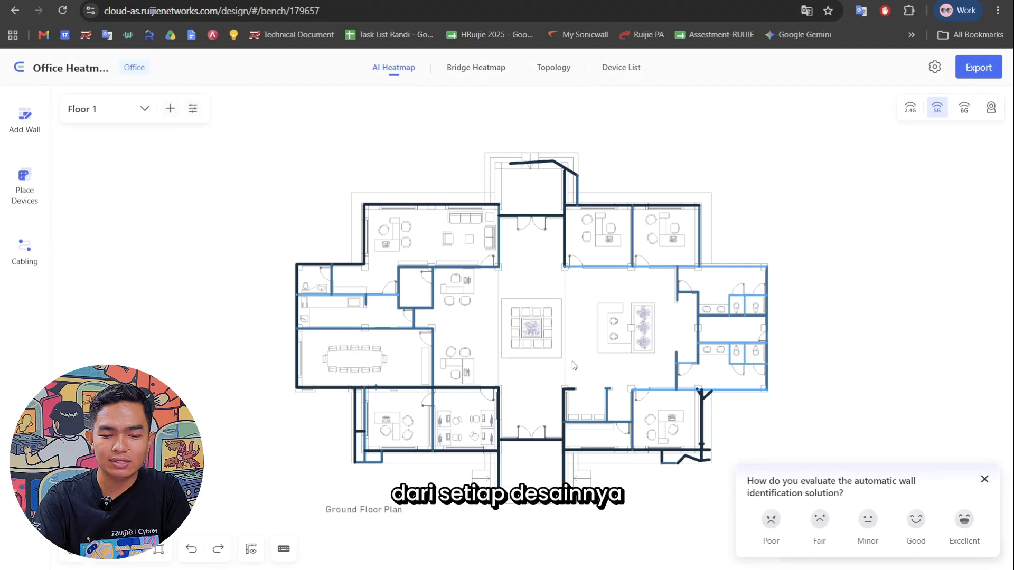
Start manual device placement with the RG-RAP2260(G) access point and place one in the meeting room with the long table
scroll(574, 366, "up", 2)
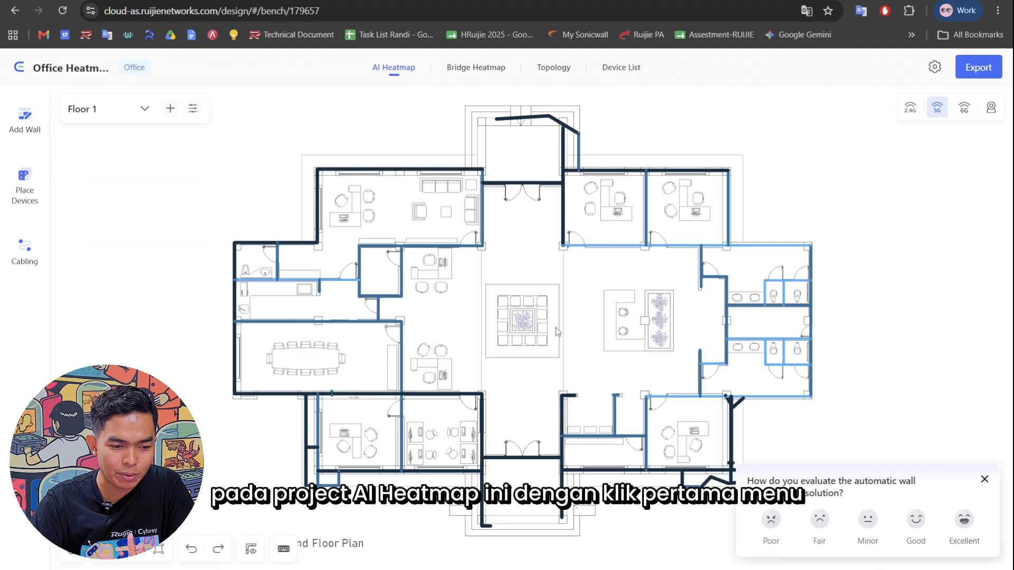
left_click(29, 191)
left_click(91, 194)
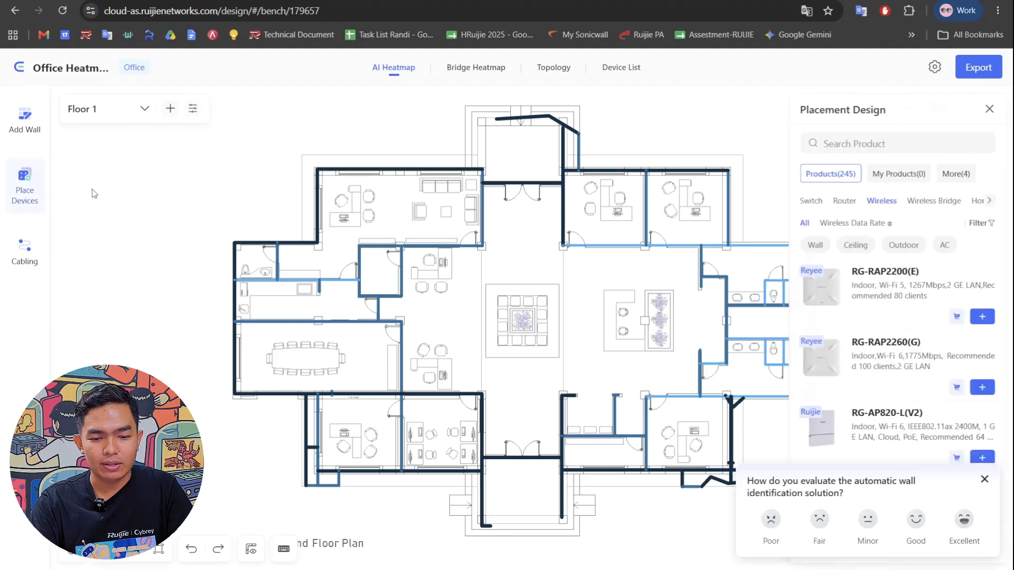
mouse_move(841, 272)
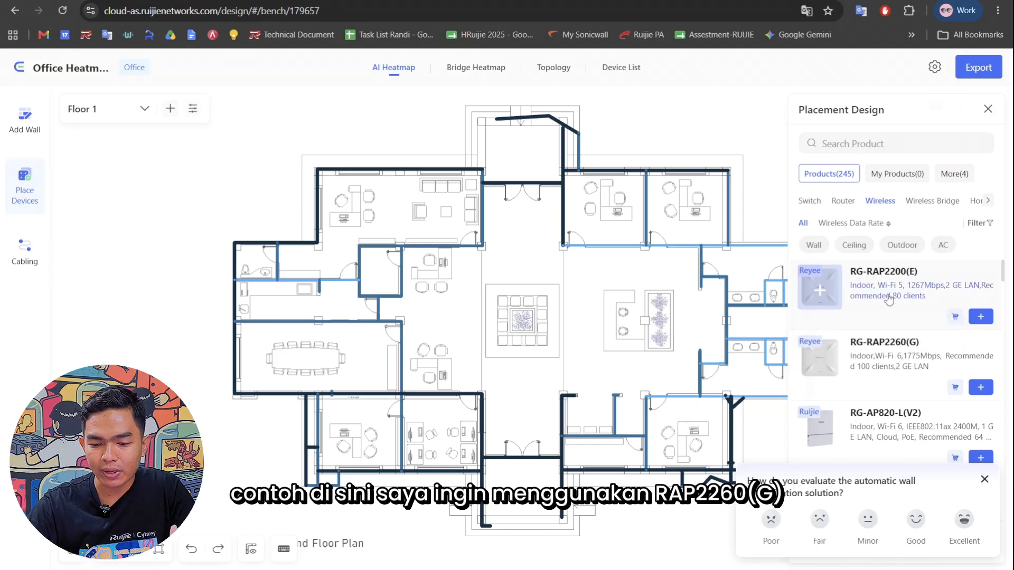
scroll(898, 316, "down", 3)
scroll(903, 334, "up", 1)
scroll(904, 334, "up", 1)
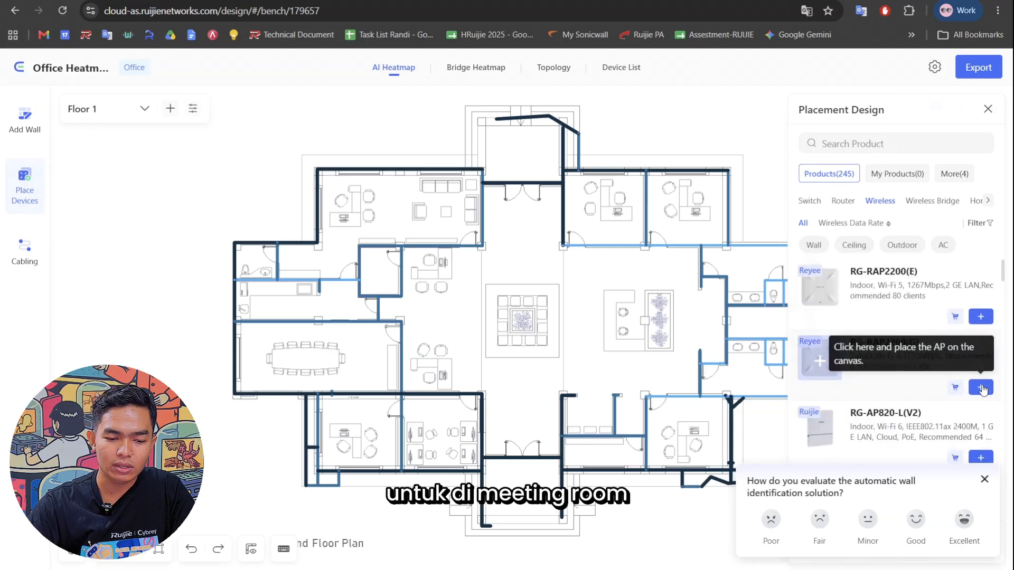
left_click(981, 389)
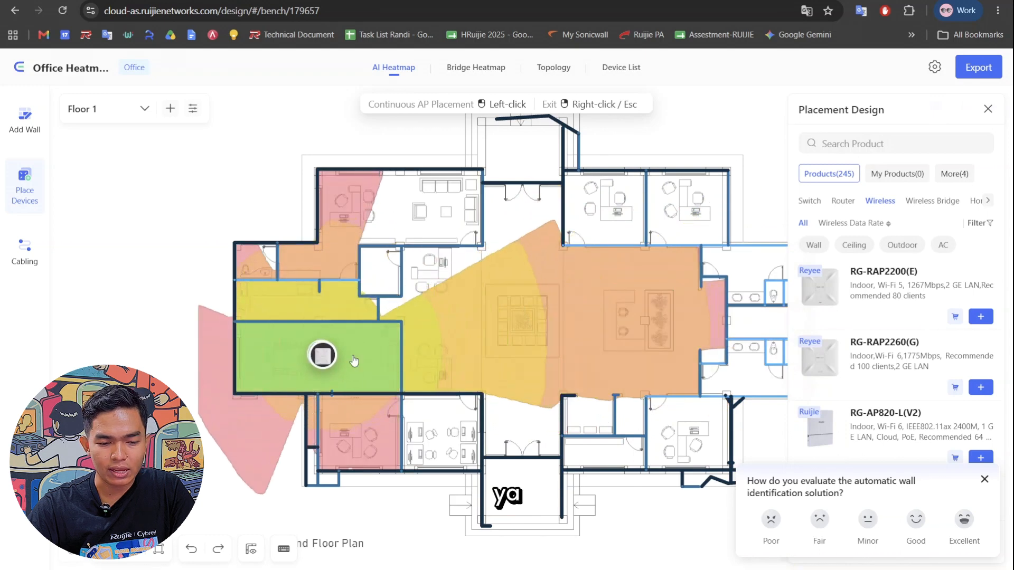
left_click(321, 354)
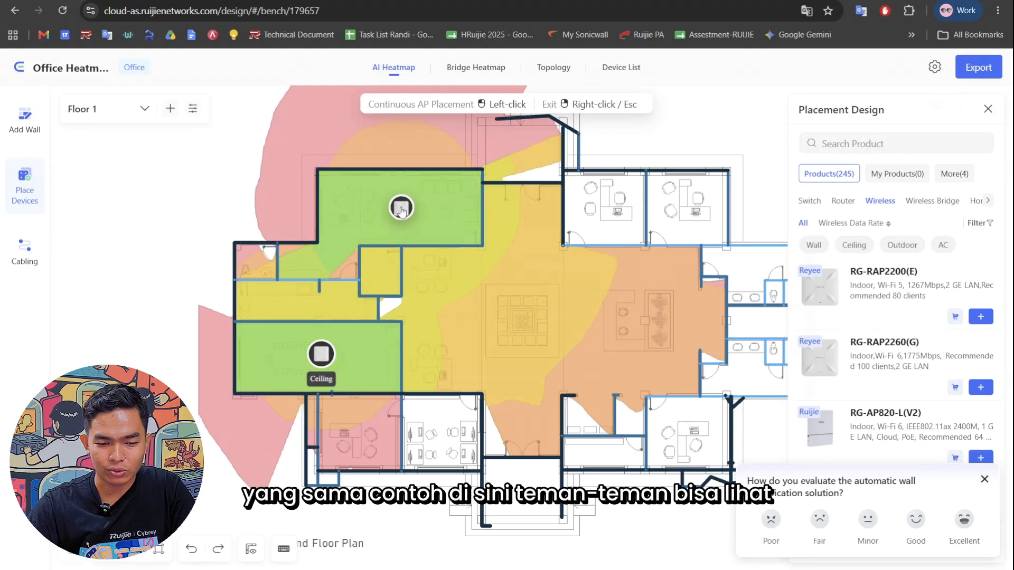
Place RG-RAP2260(G) access points in the large upper-left office and the two upper-right offices of the plan
left_click(399, 207)
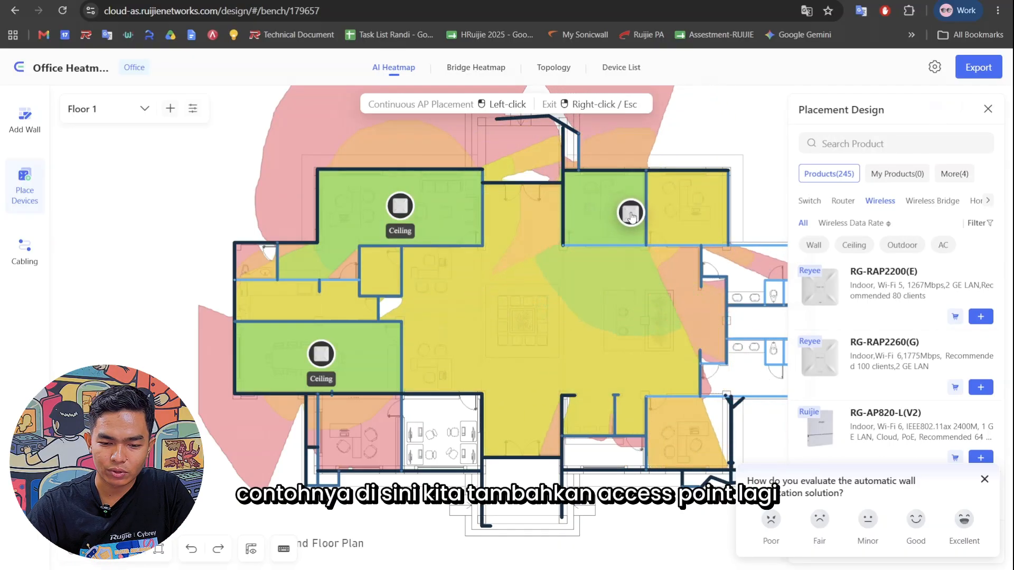
left_click(687, 211)
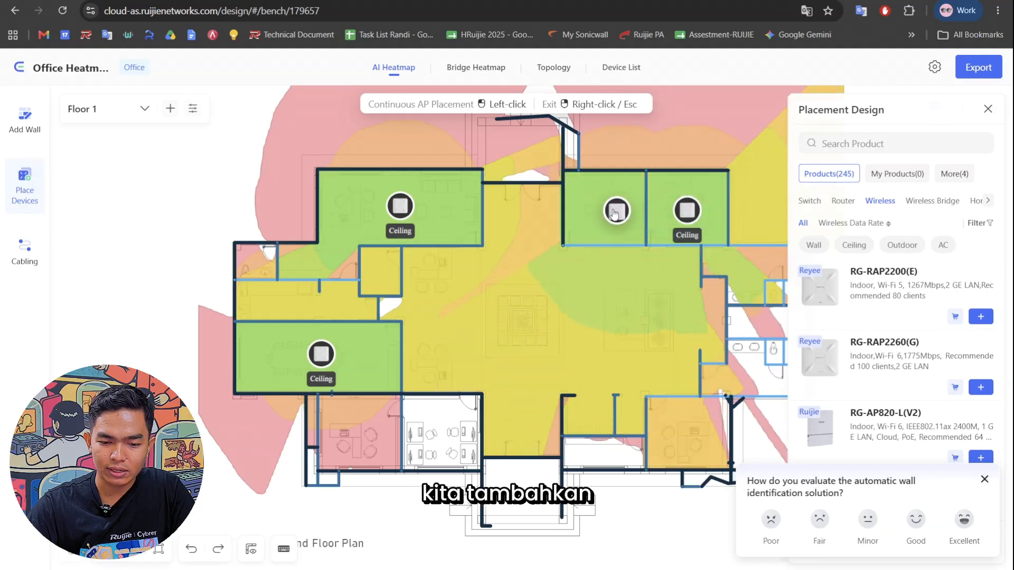
left_click(609, 211)
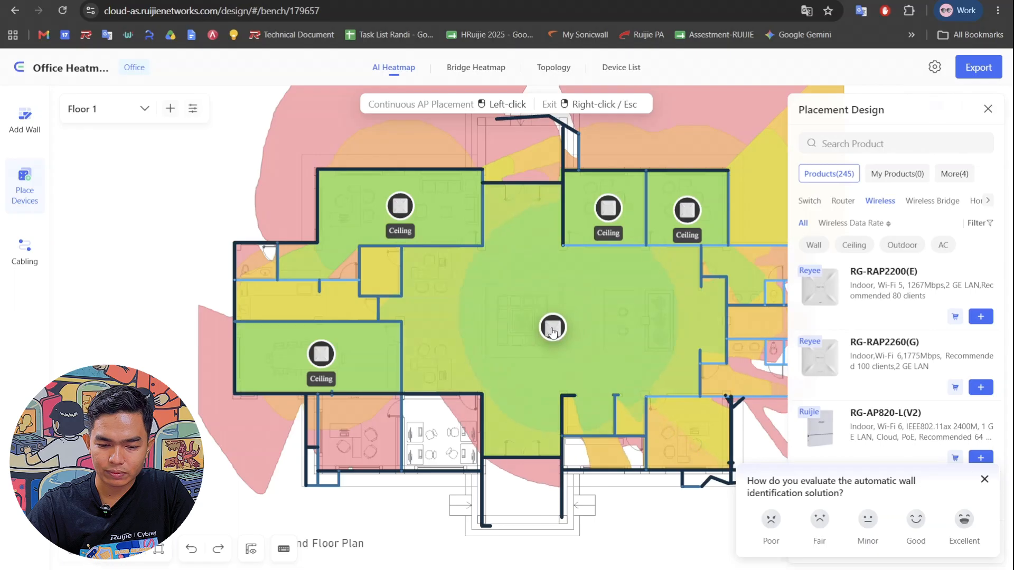
Place two access points in the central hall, one in the lower-right office and one between the restrooms, and end placement
left_click(497, 331)
left_click(612, 329)
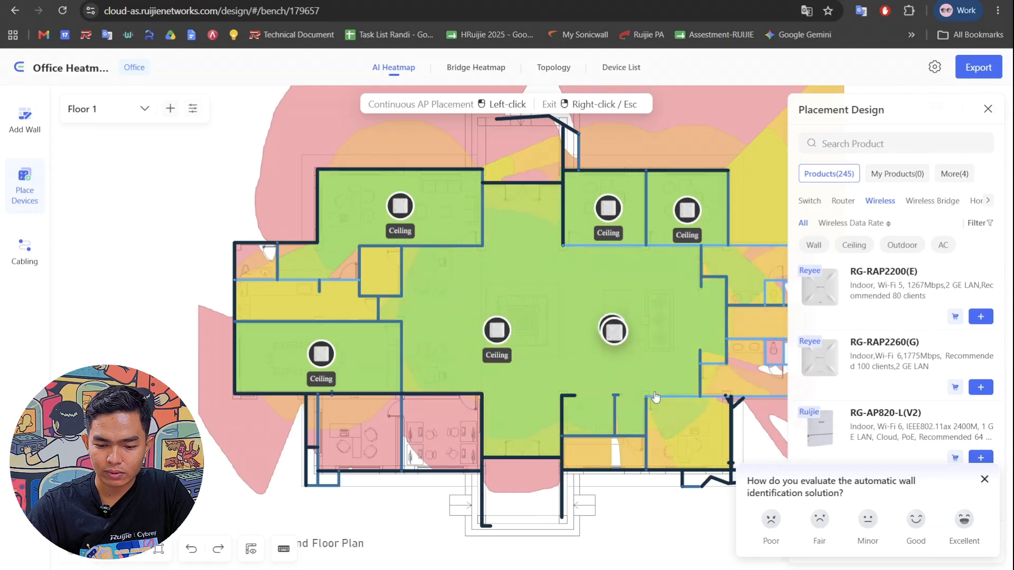
left_click(687, 437)
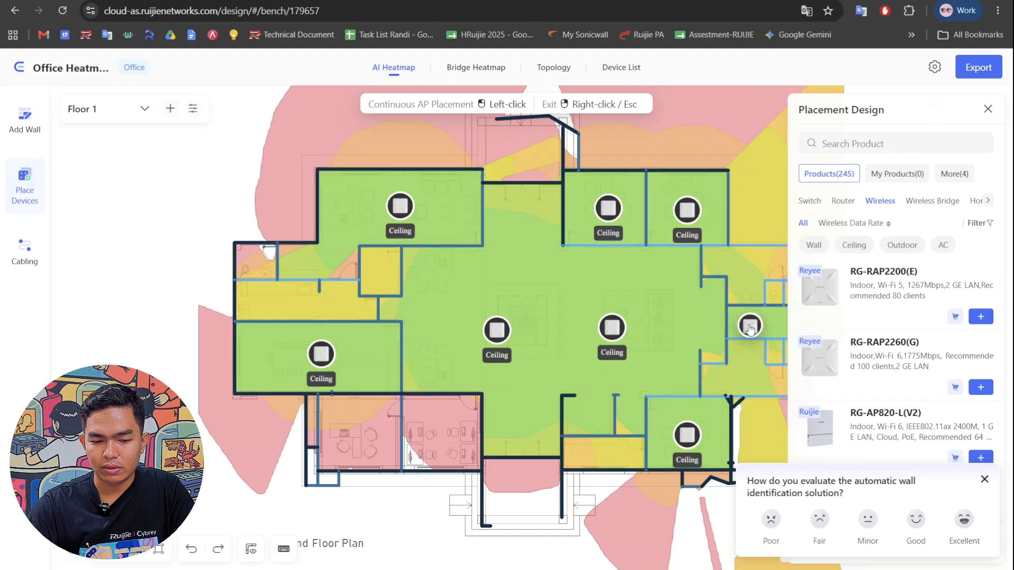
left_click(749, 326)
right_click(750, 327)
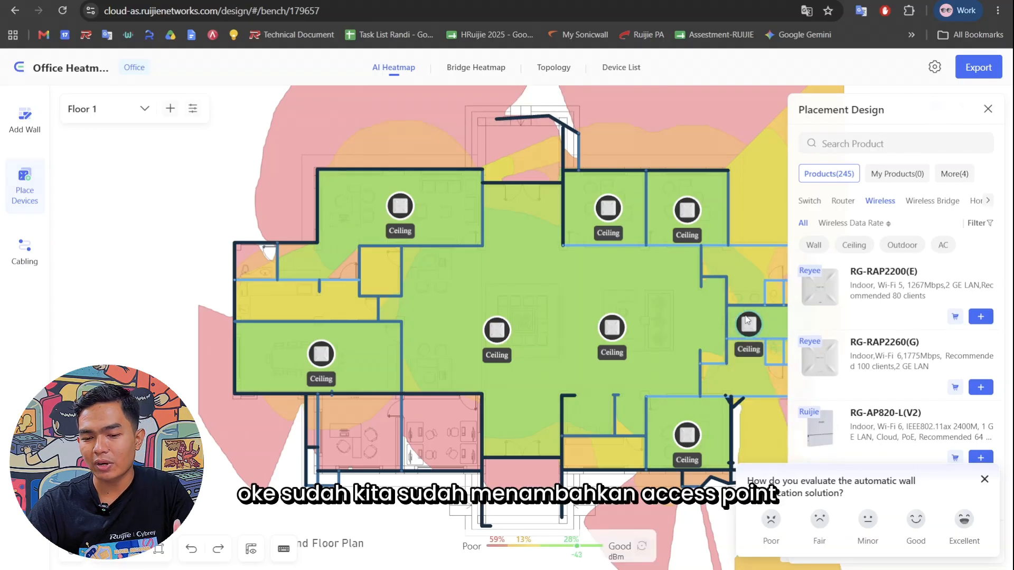
left_click(988, 109)
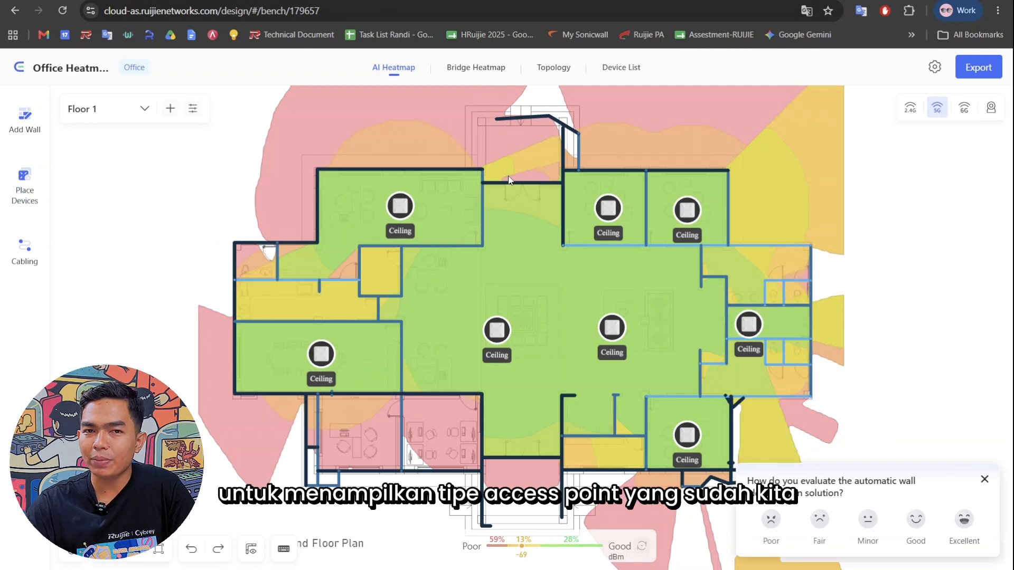
Set the icon label in Floor 1's settings to Device model and dismiss the wall identification survey
left_click(196, 110)
scroll(707, 309, "down", 1)
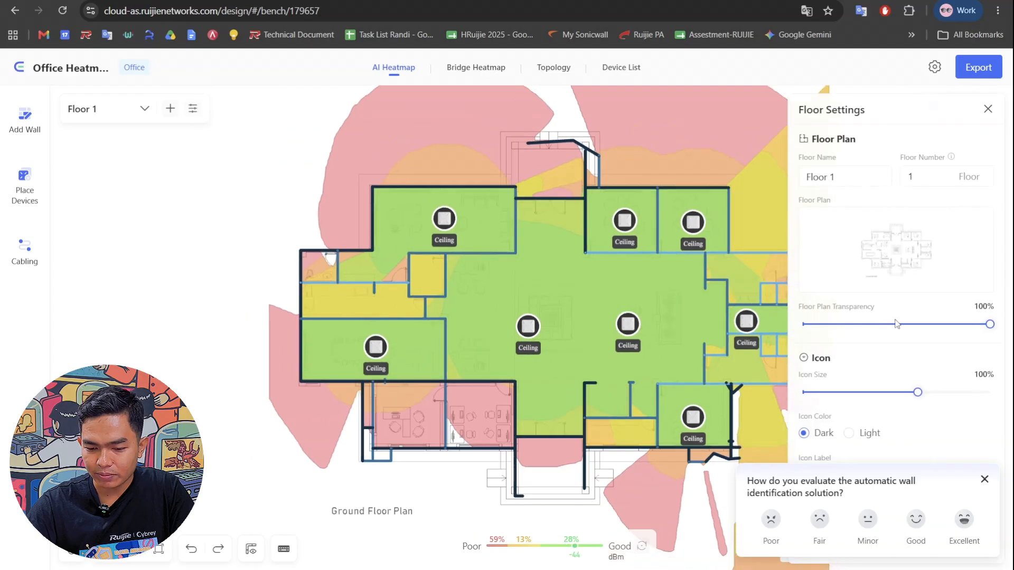
left_click(985, 480)
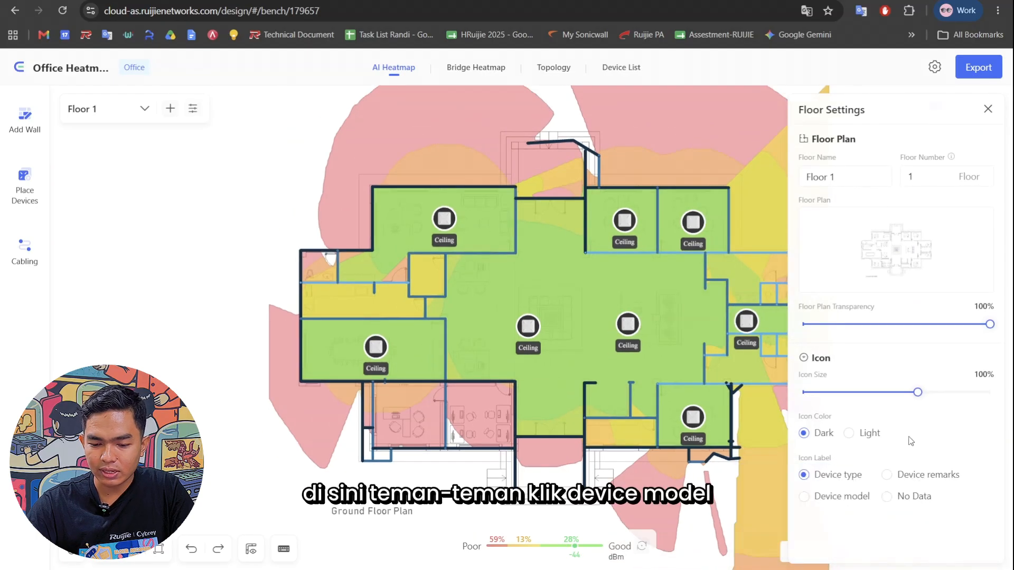
left_click(852, 499)
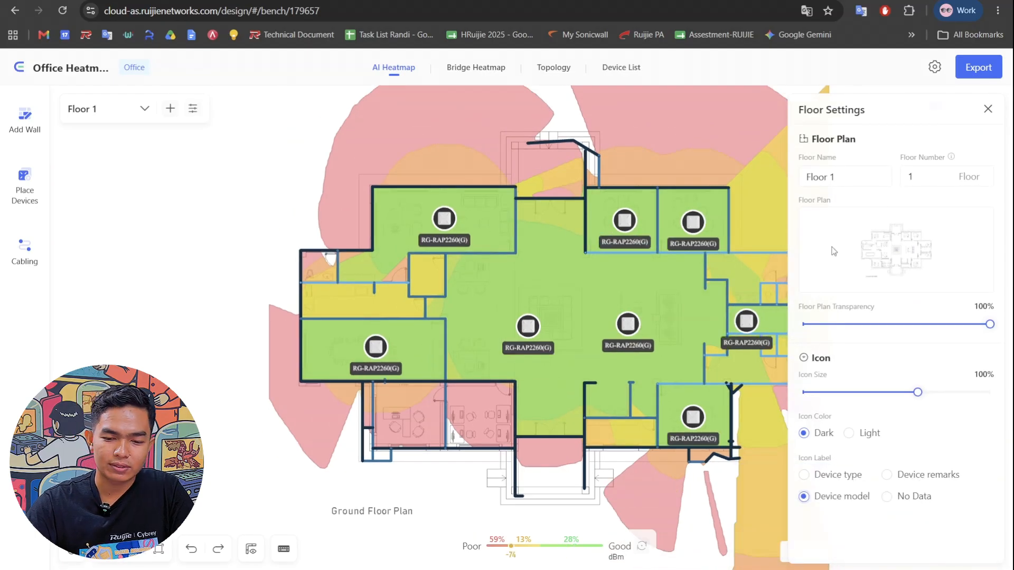
left_click(988, 109)
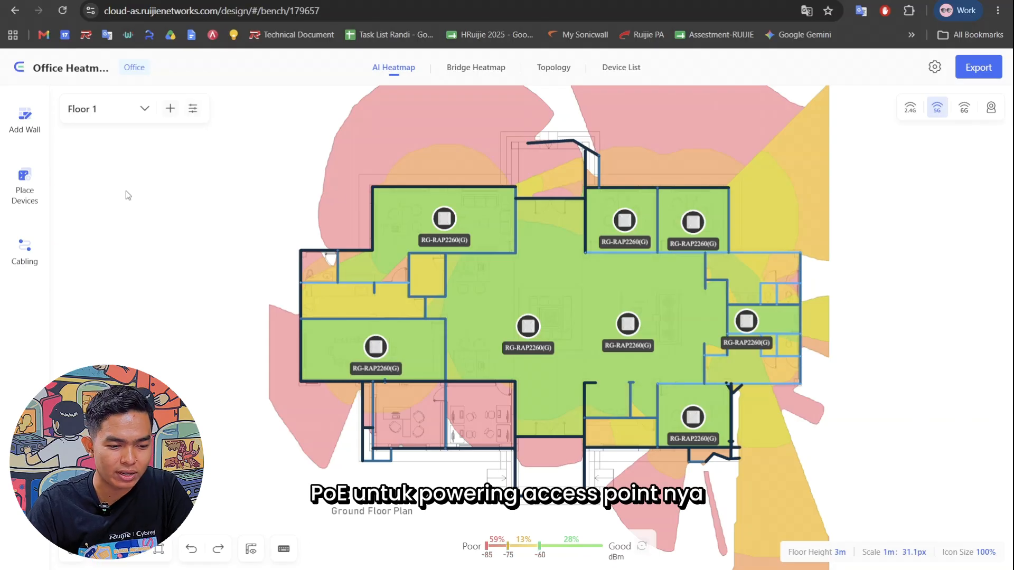
Place an RG-NBS3200-24GT4XS-P PoE switch manually in the small room below the large upper-left office on Floor 1
left_click(25, 185)
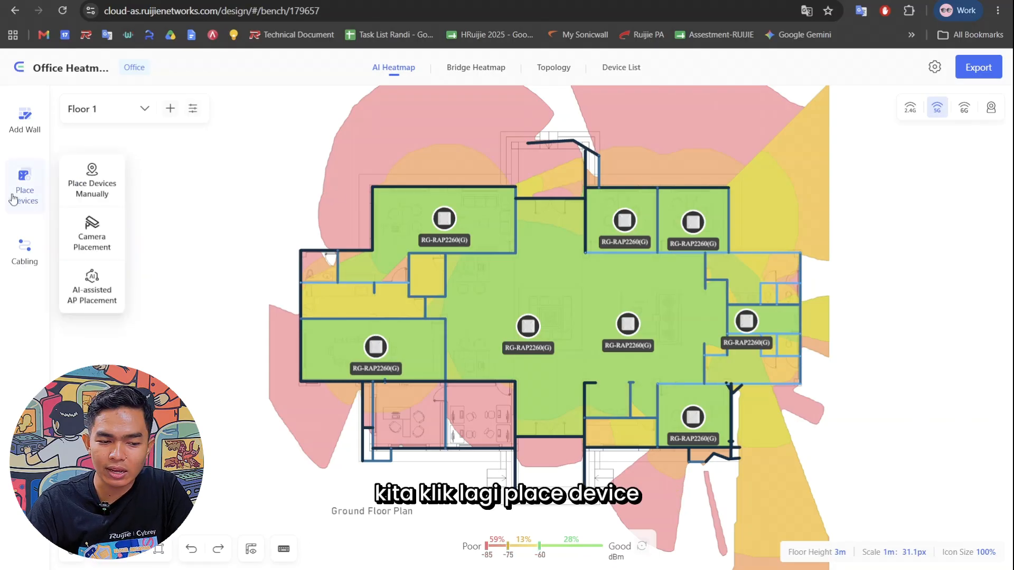
left_click(92, 185)
left_click(912, 142)
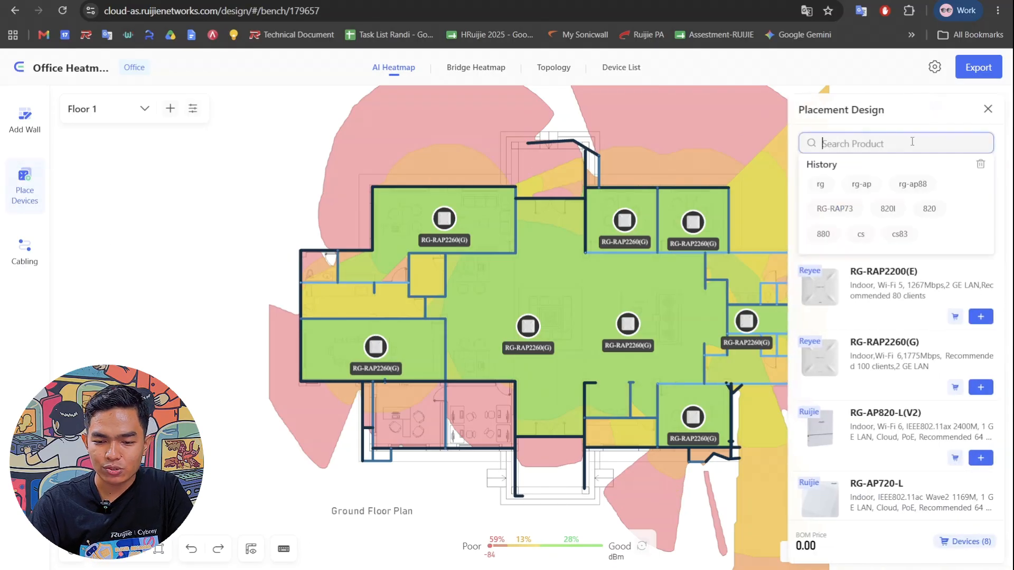
left_click(953, 113)
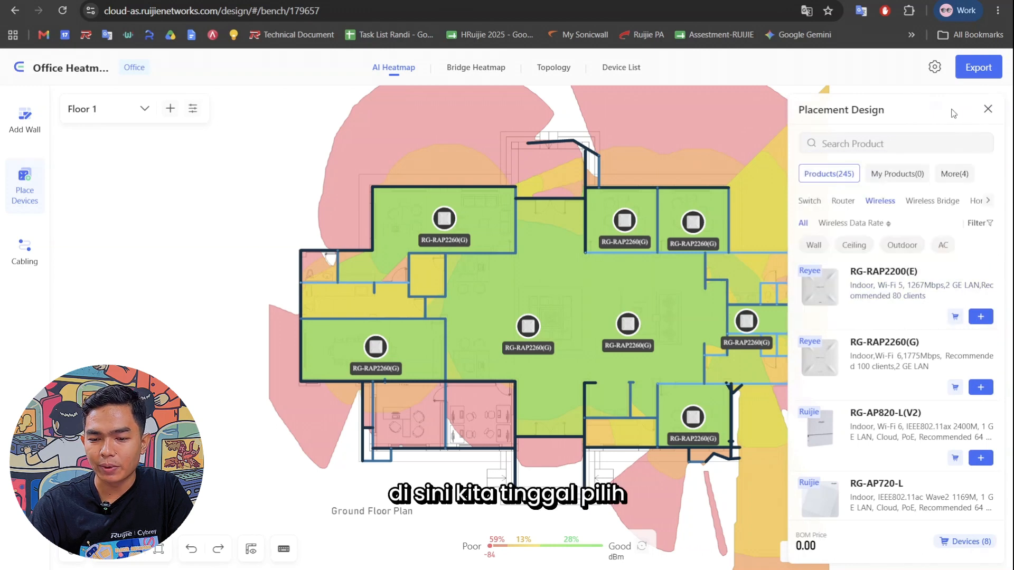
left_click(810, 203)
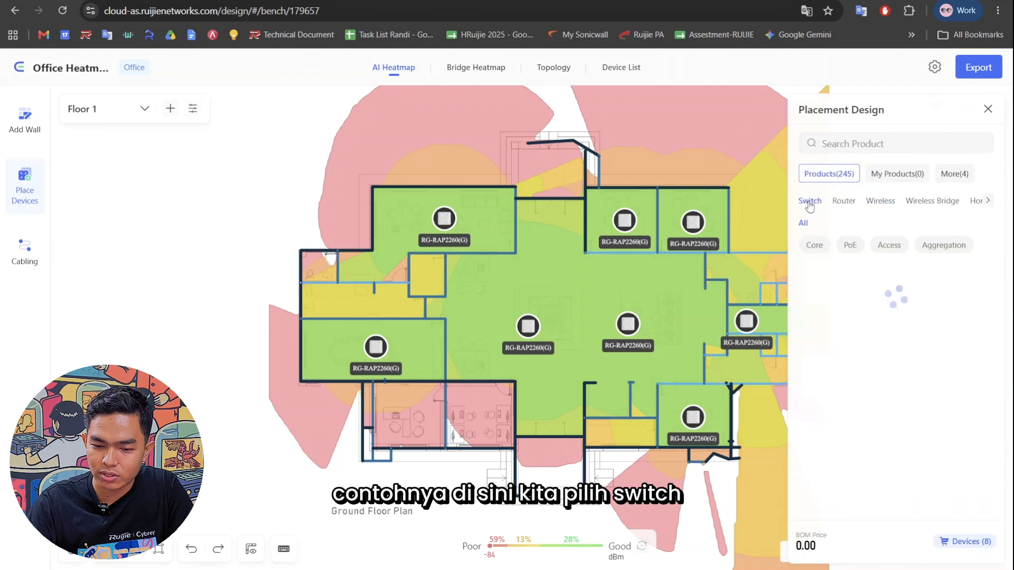
left_click(850, 246)
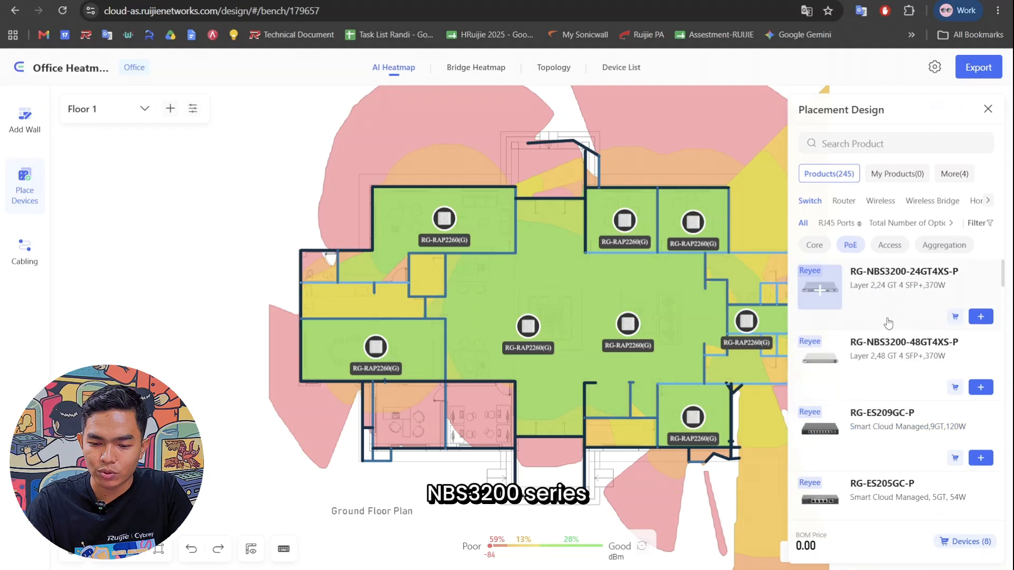
left_click(986, 321)
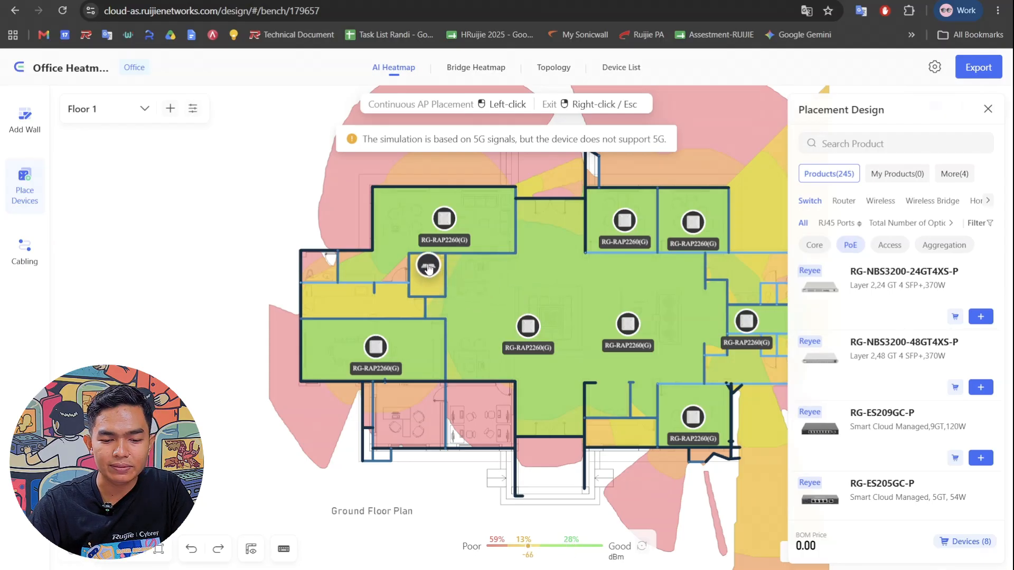
left_click(429, 267)
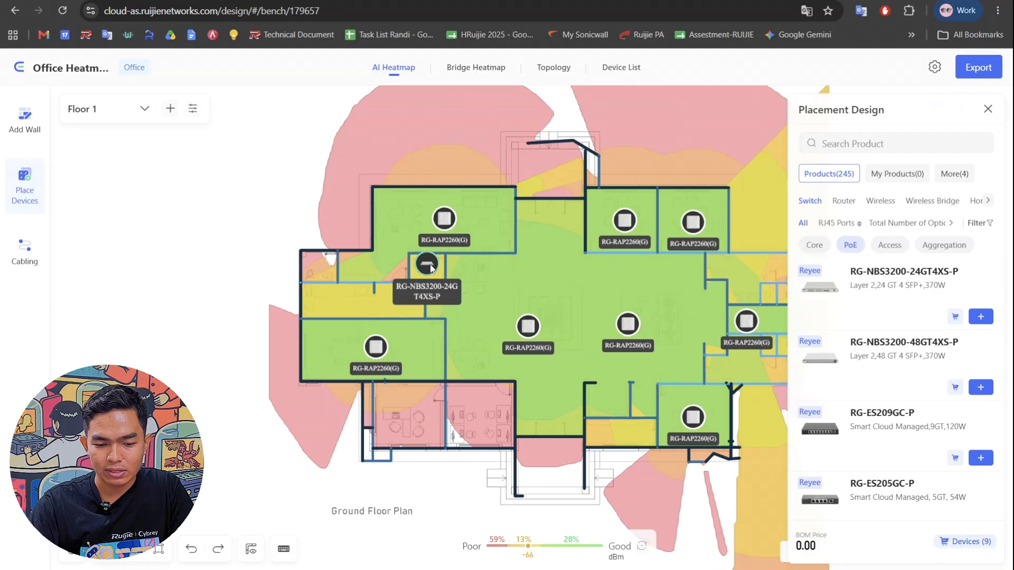
Place an RG-EG310GH-E router beside the PoE switch in the same small room and end placement
left_click(856, 144)
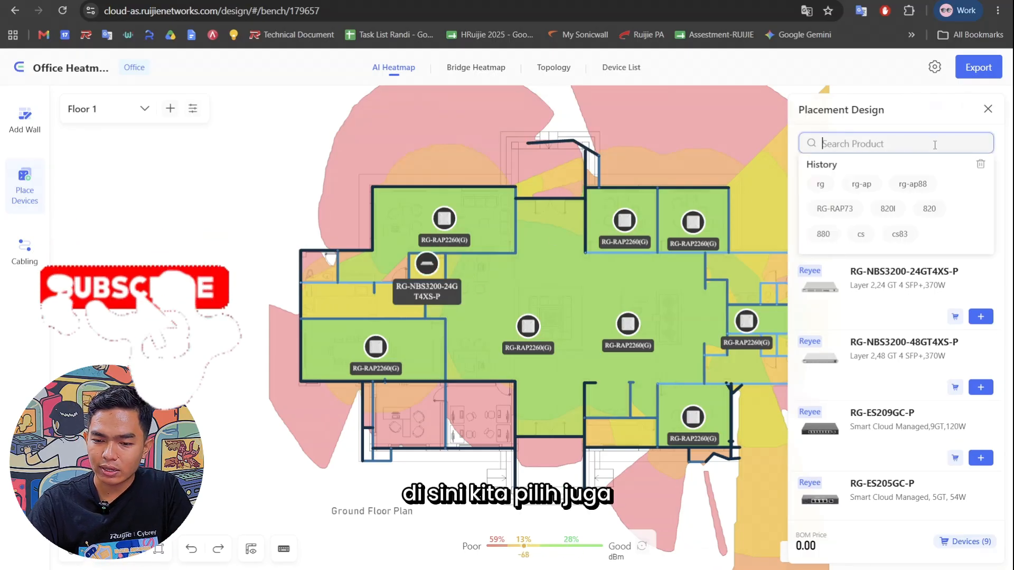
left_click(987, 109)
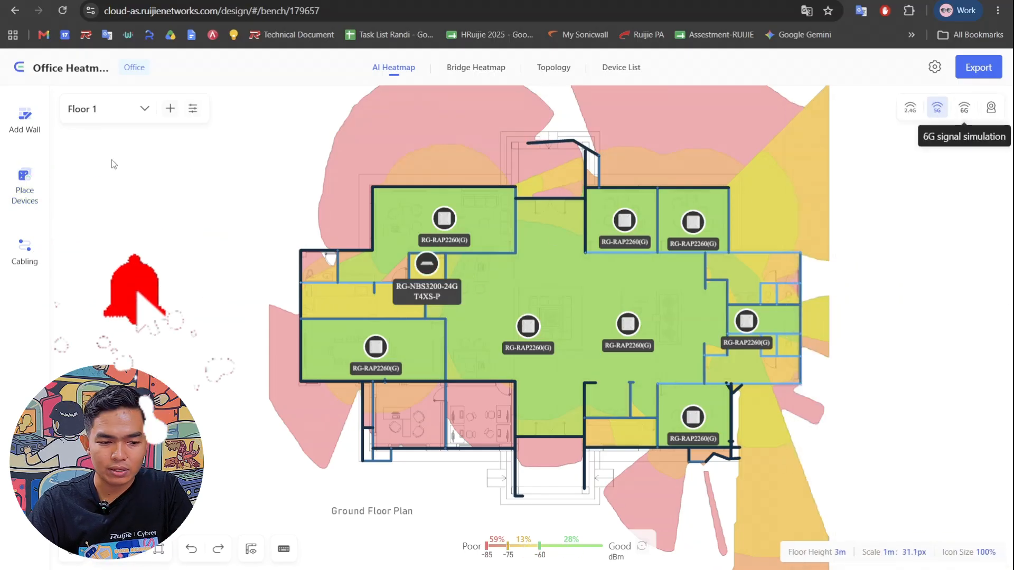
left_click(26, 185)
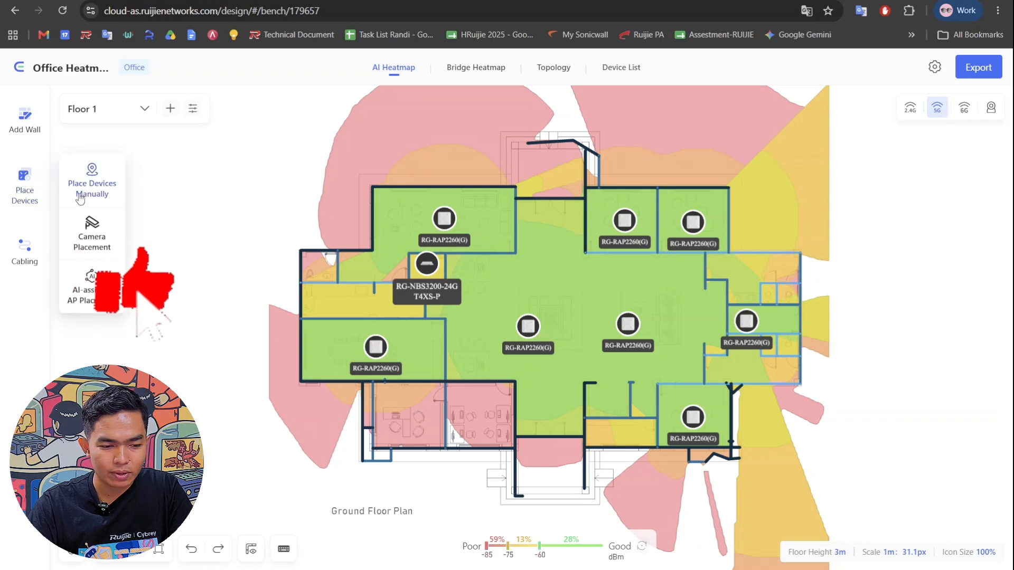
left_click(92, 182)
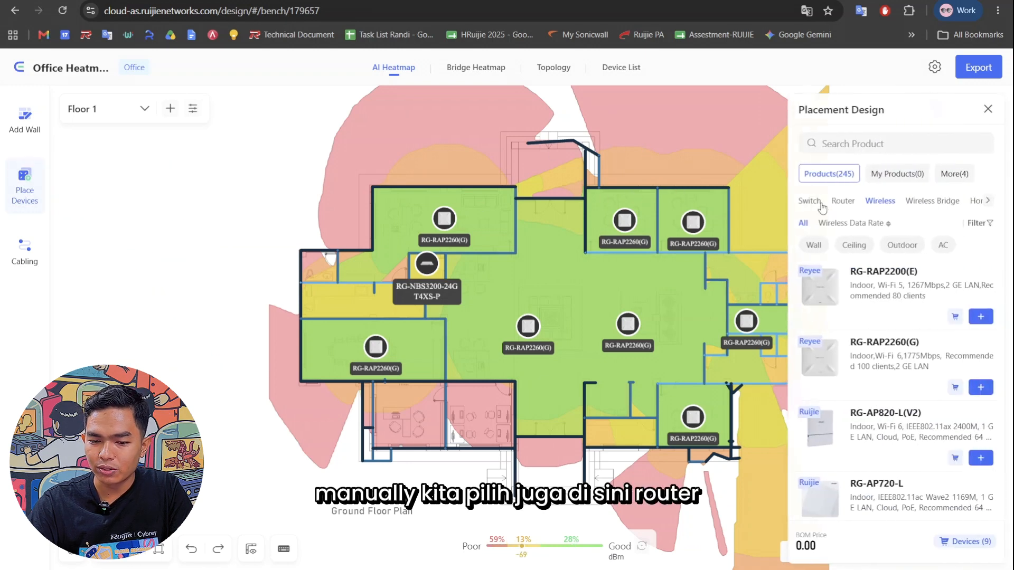
left_click(842, 202)
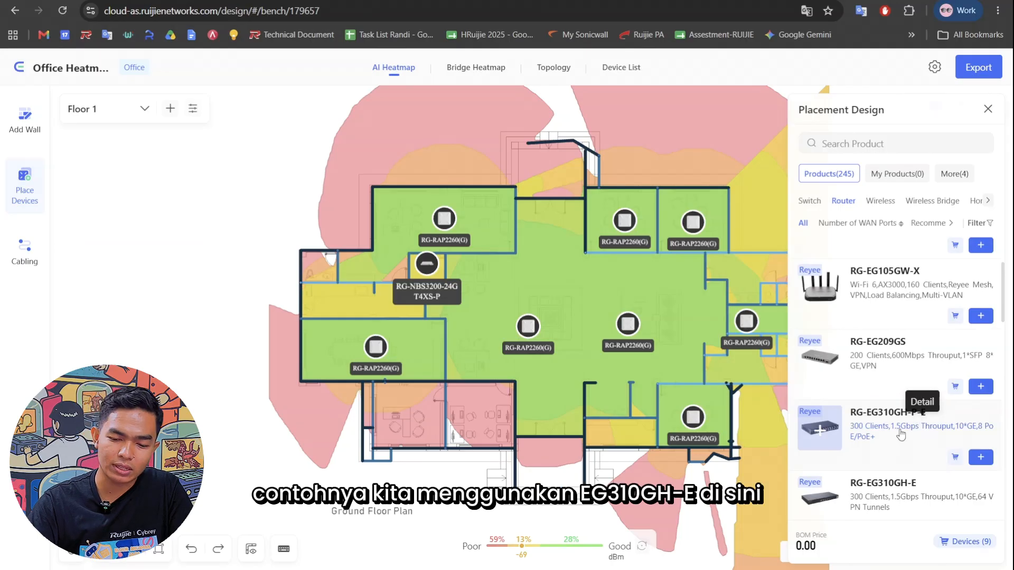
scroll(950, 522, "down", 1)
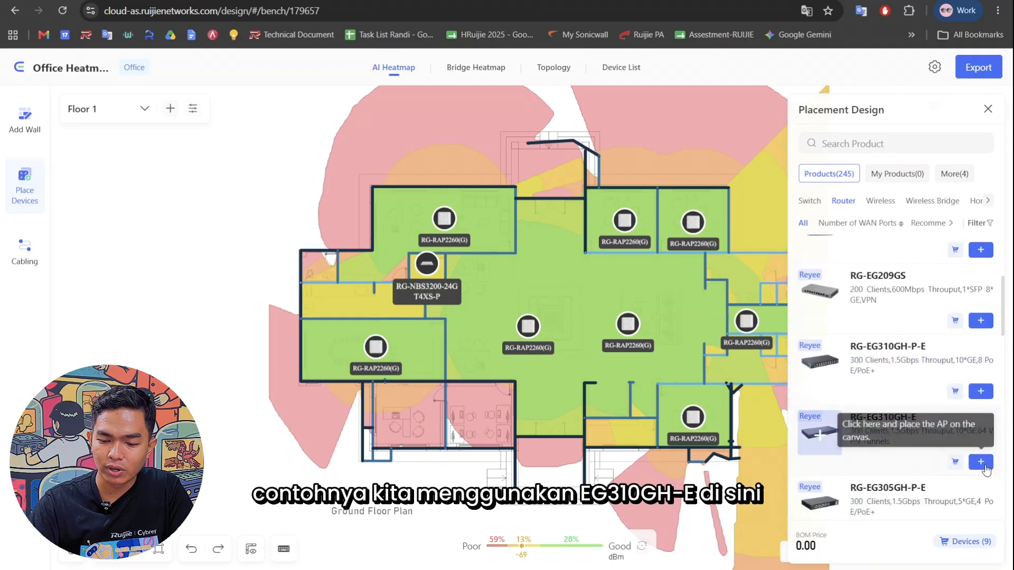
left_click(981, 464)
left_click(440, 280)
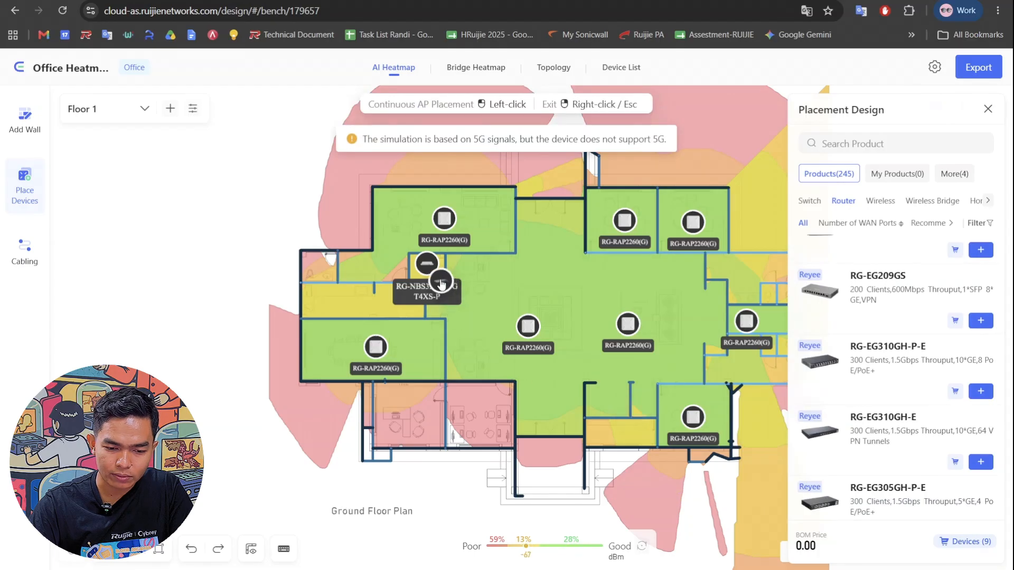
right_click(442, 283)
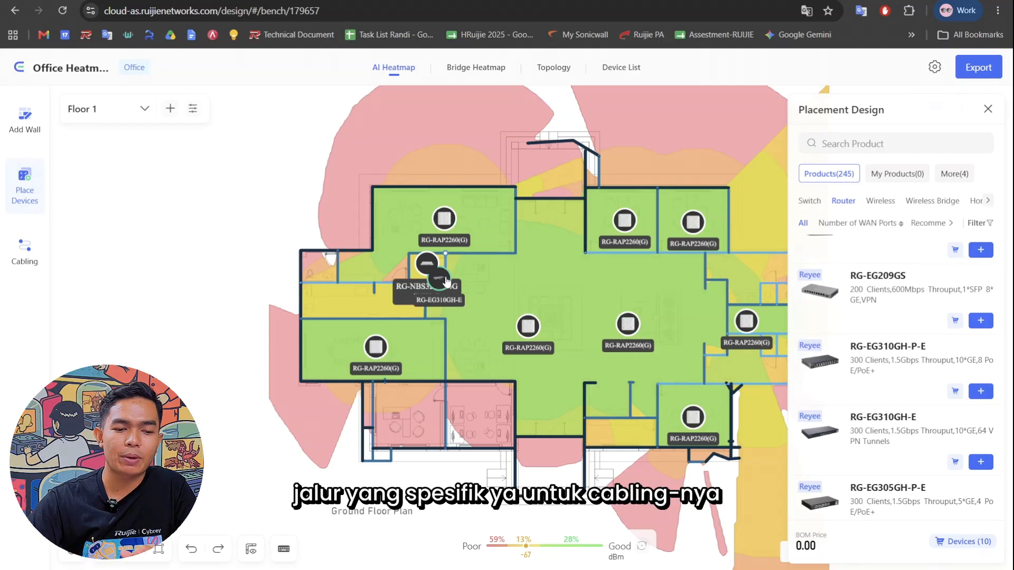
Generate AI-assisted cabling for the Floor 1 devices and apply the resulting cabling plan
left_click(20, 260)
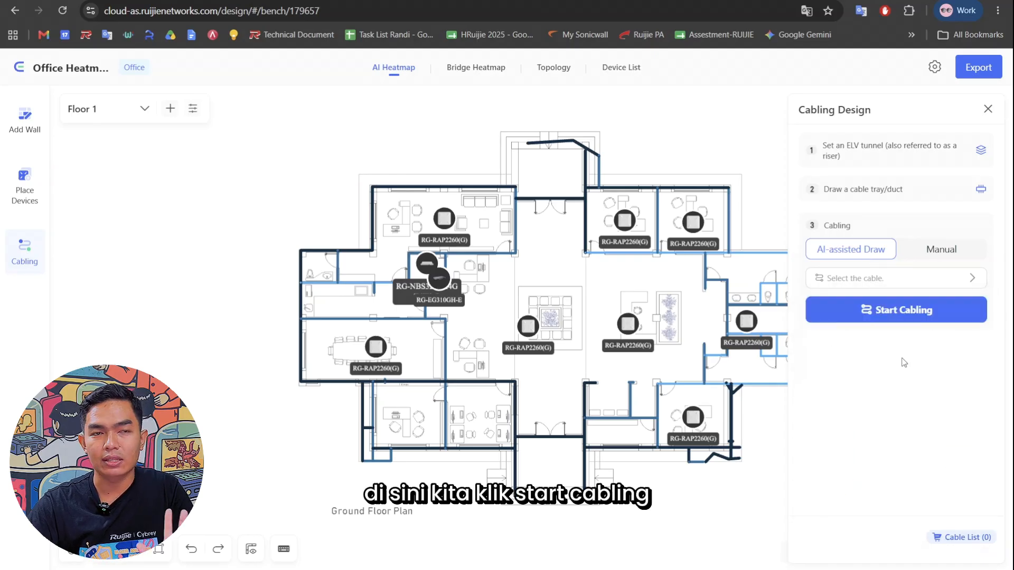
left_click(902, 317)
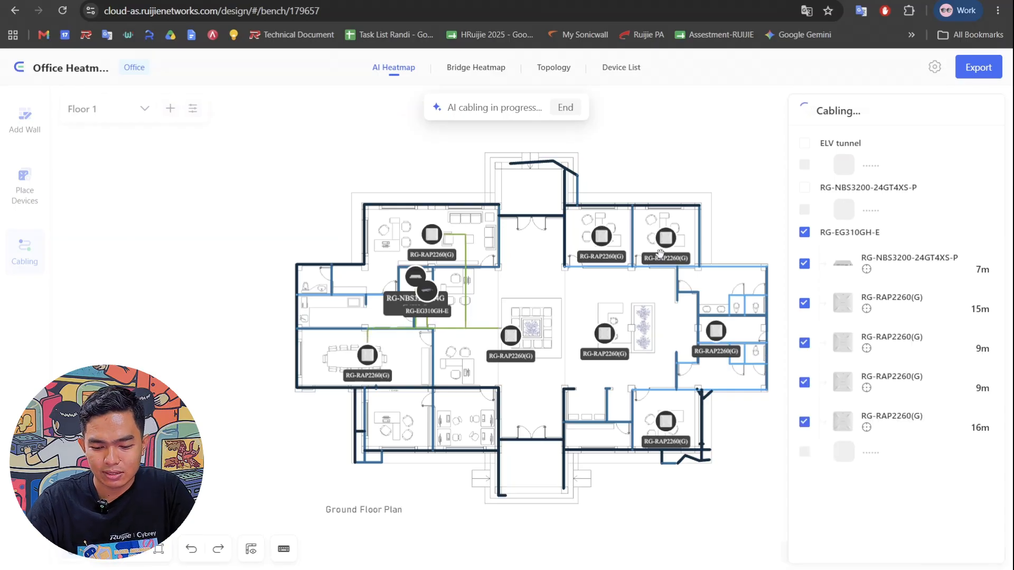
scroll(608, 267, "up", 1)
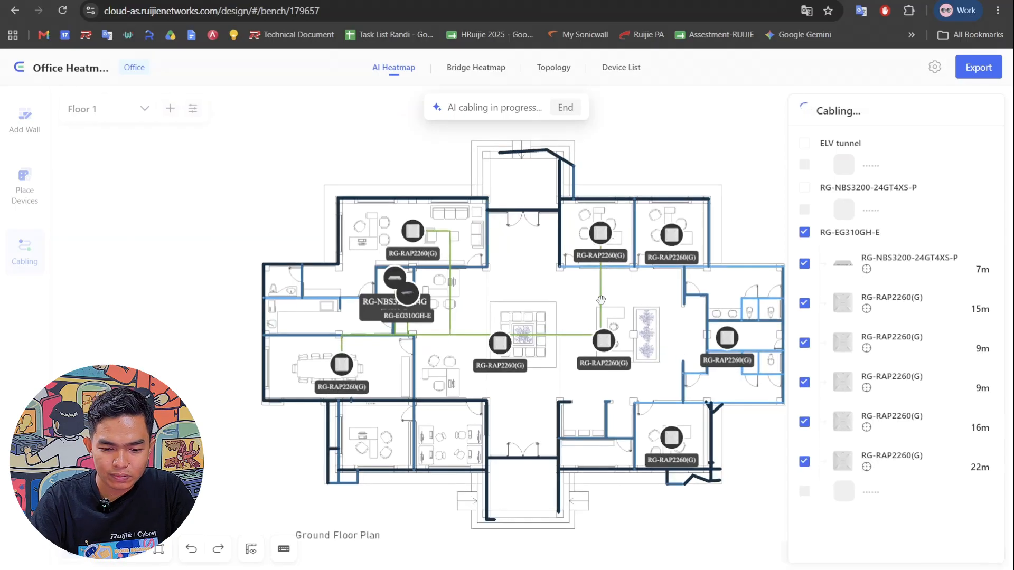
scroll(602, 299, "up", 1)
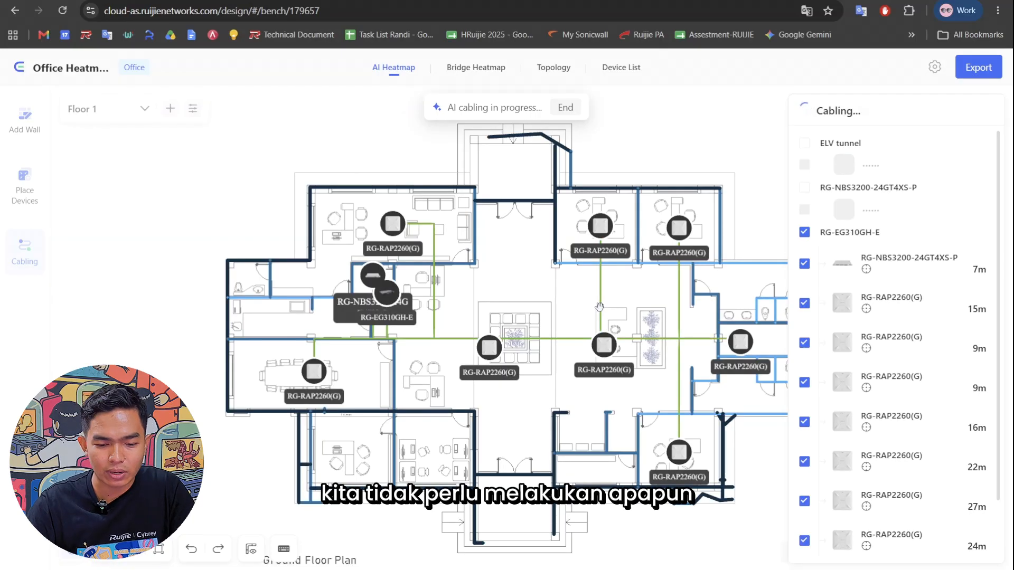
scroll(631, 337, "up", 1)
left_click_drag(657, 310, 598, 310)
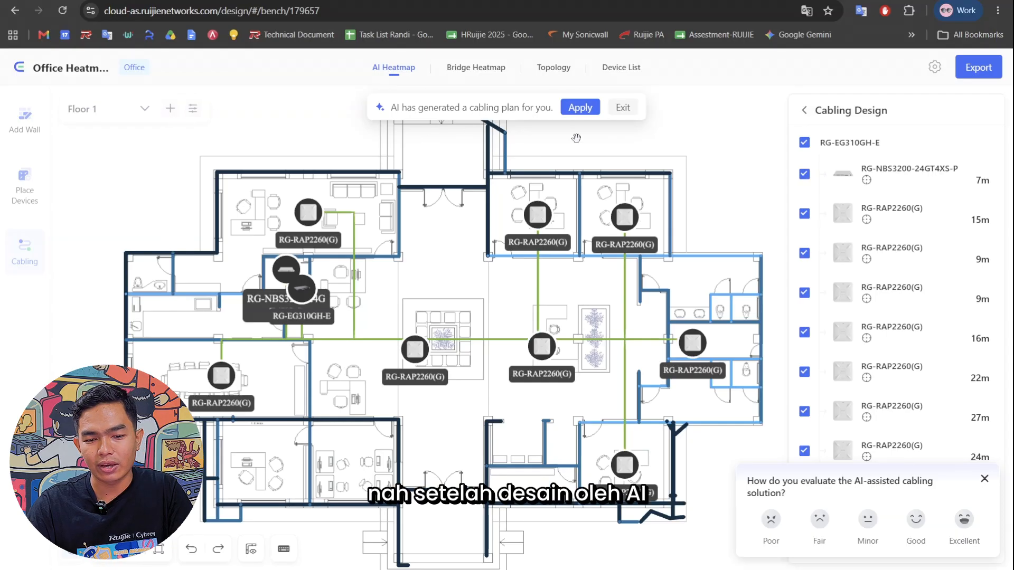
left_click(580, 108)
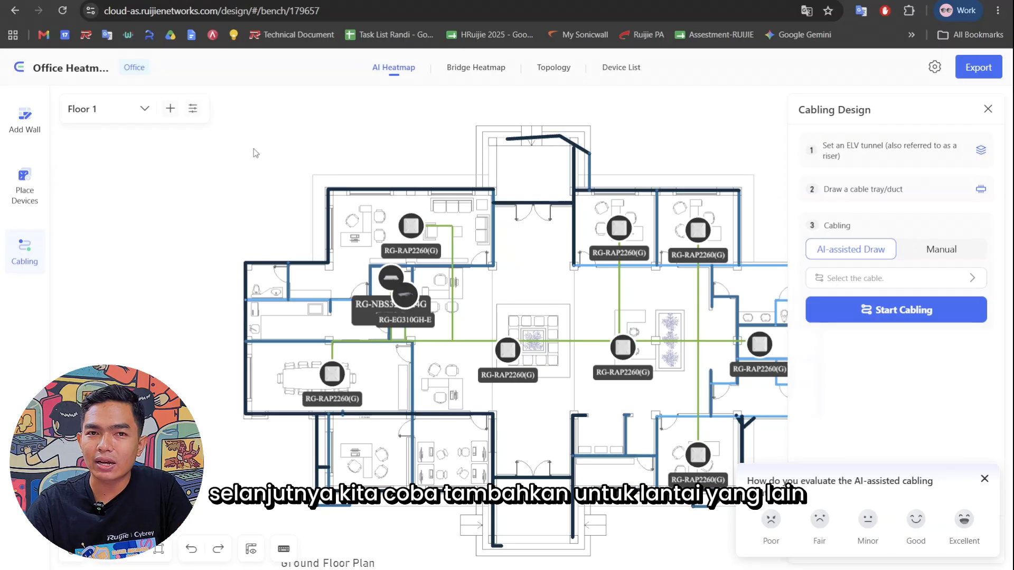
Add a new floor named Floor 2 from the uploaded first-floor plan image
left_click(170, 108)
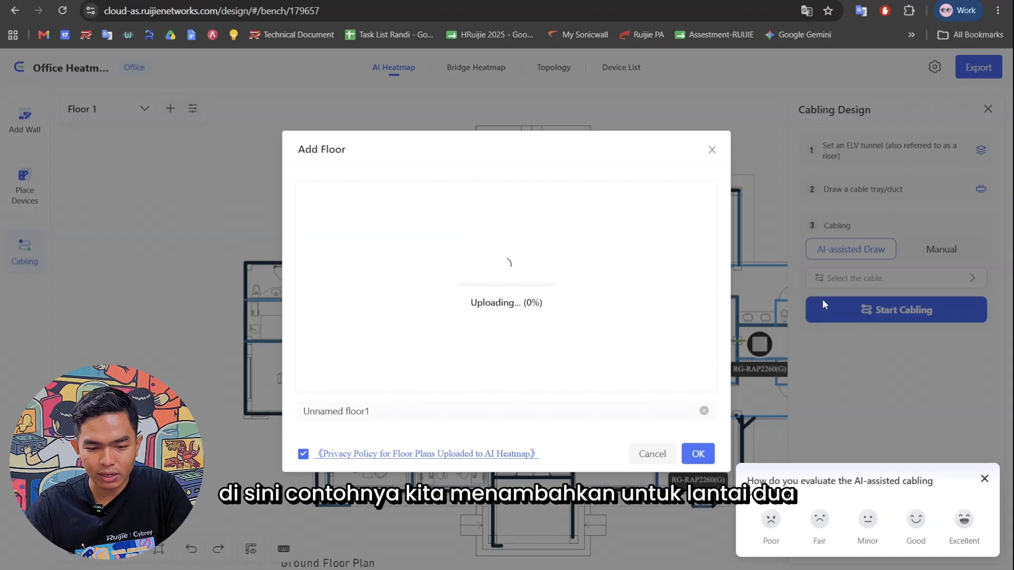
left_click(527, 271)
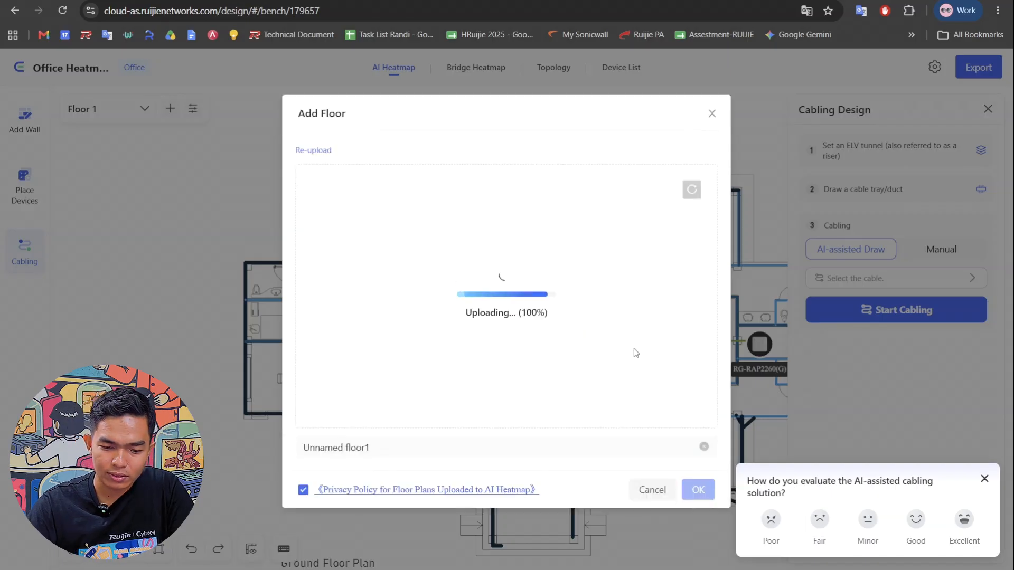
triple_click(493, 448)
left_click(492, 446)
type("Floor 2")
triple_click(492, 447)
type("Flo")
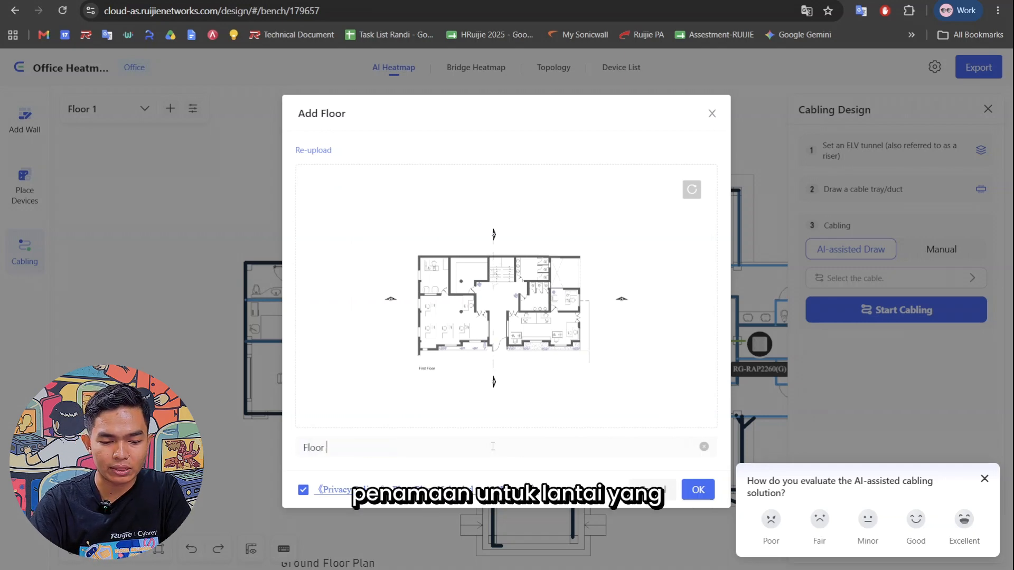
left_click(695, 495)
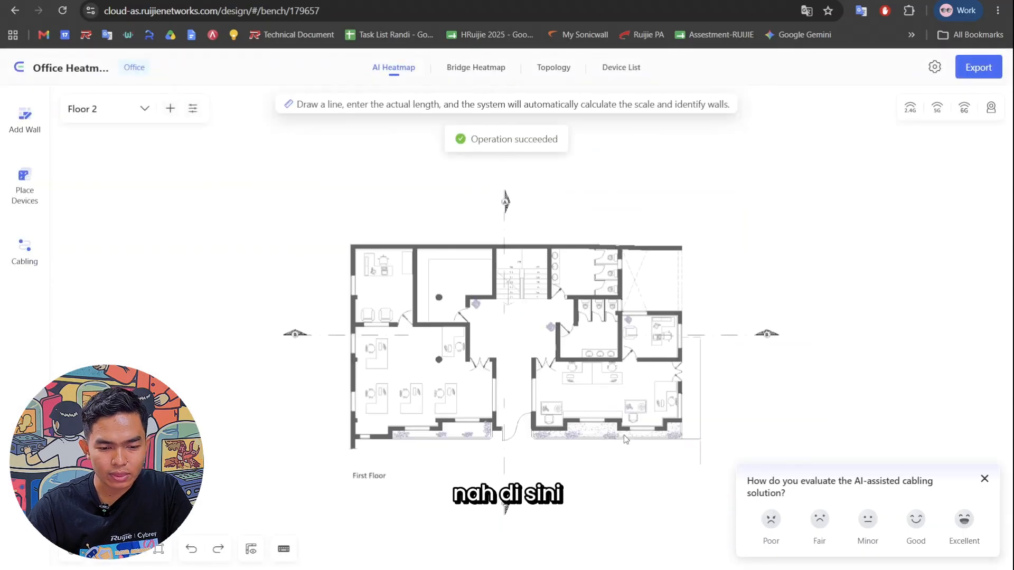
Calibrate Floor 2's scale with a 1 m line across the door left of the hall, keep wall recognition on, and dismiss the cabling survey
scroll(528, 295, "up", 5)
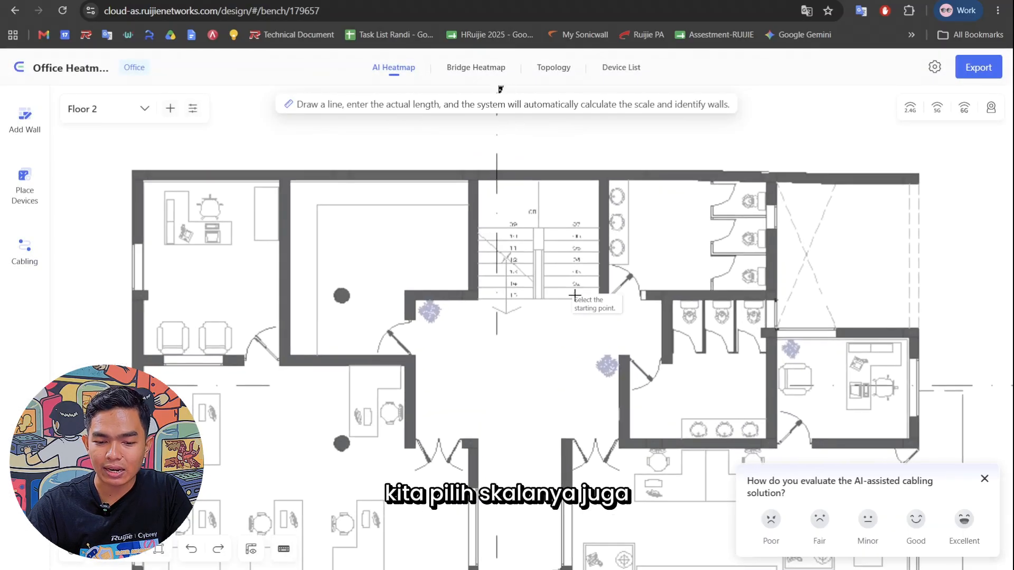
scroll(475, 338, "up", 1)
left_click(402, 362)
left_click(401, 319)
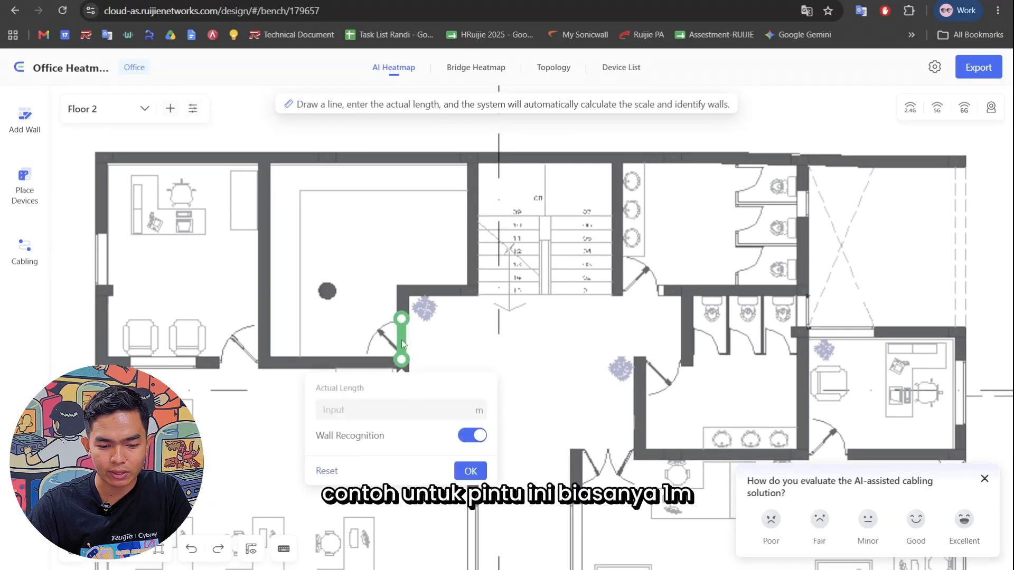
left_click(407, 407)
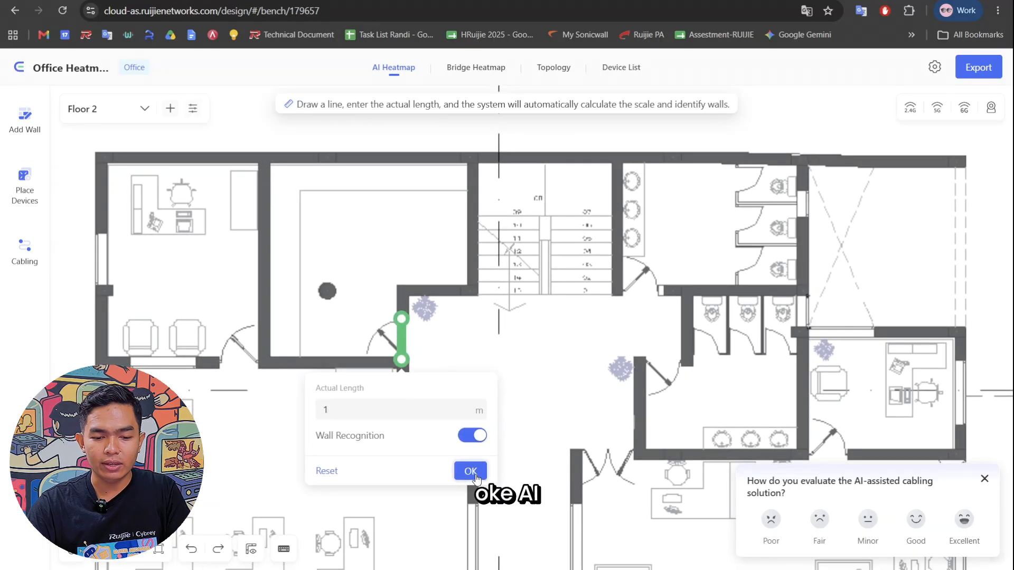
left_click(481, 478)
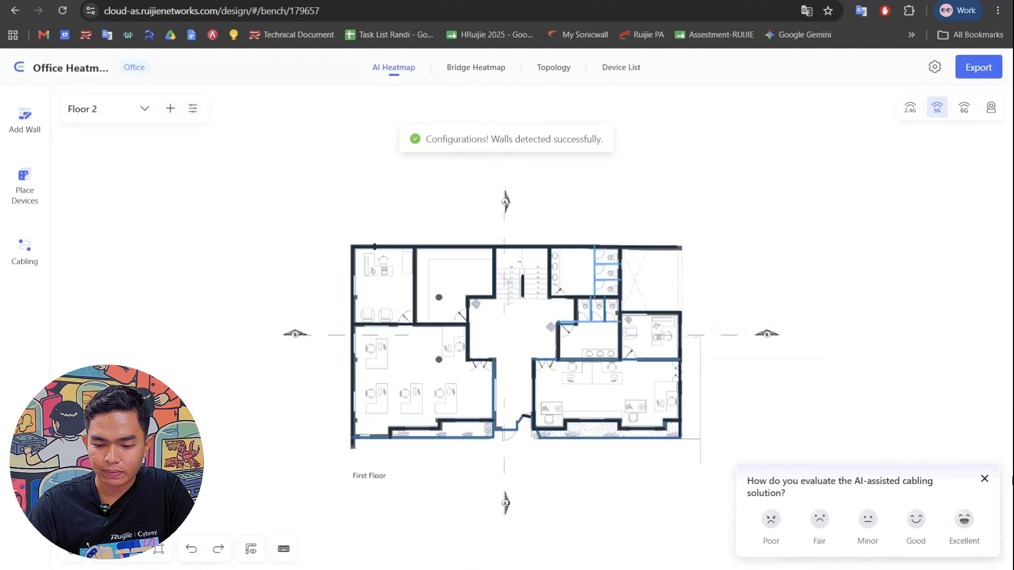
left_click(984, 478)
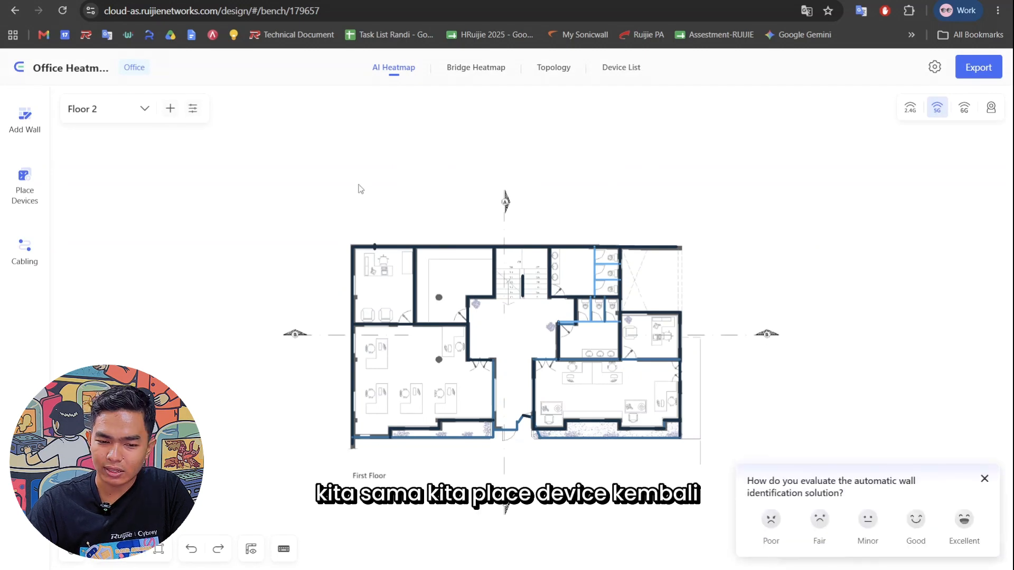
Place seven RG-RAP2260(G) access points across Floor 2's offices, hall and the small rooms beside it, and end placement
mouse_move(16, 185)
left_click(89, 185)
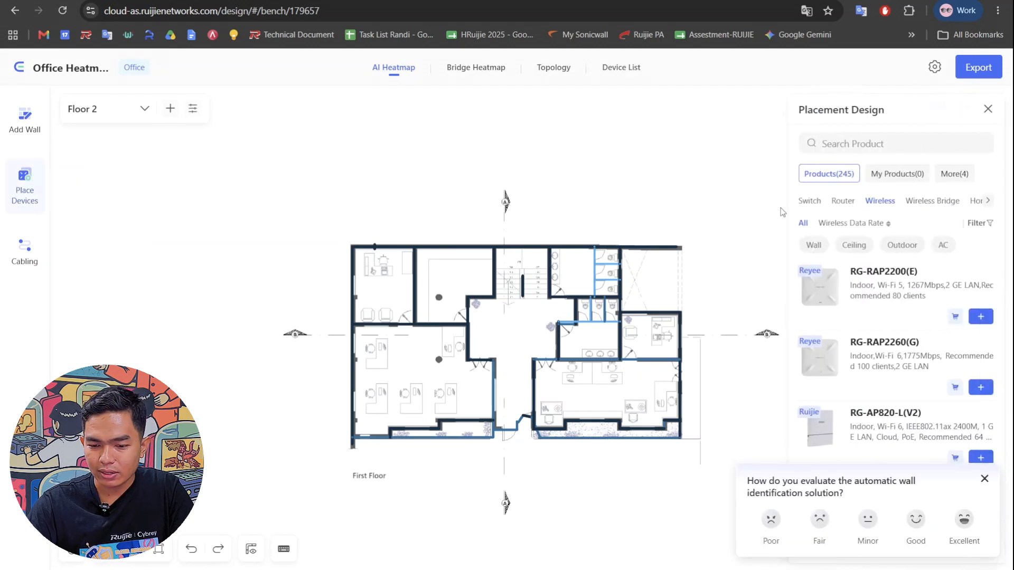
left_click(980, 387)
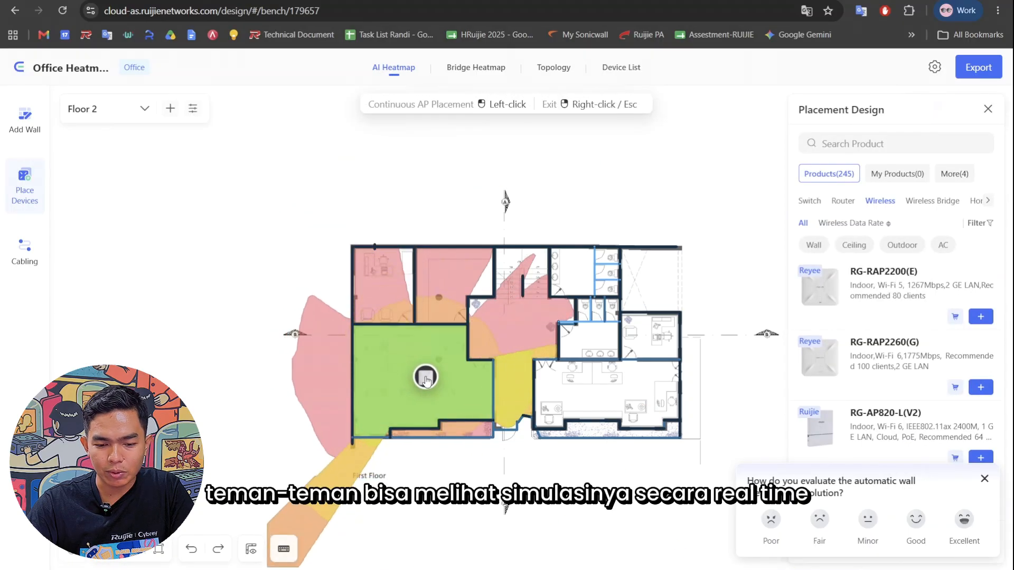
left_click(426, 378)
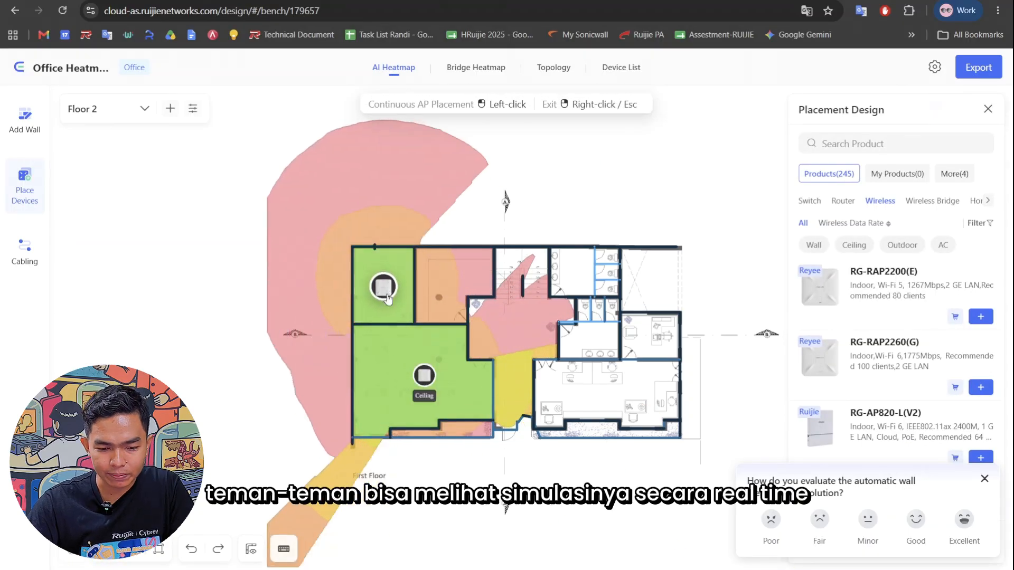
left_click(386, 293)
left_click(446, 289)
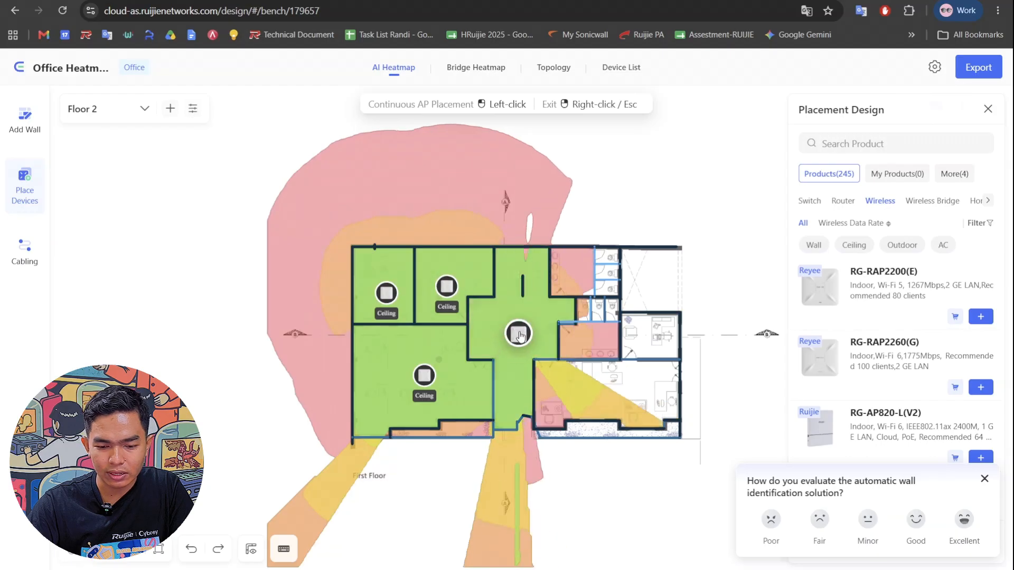
left_click(590, 340)
left_click(610, 391)
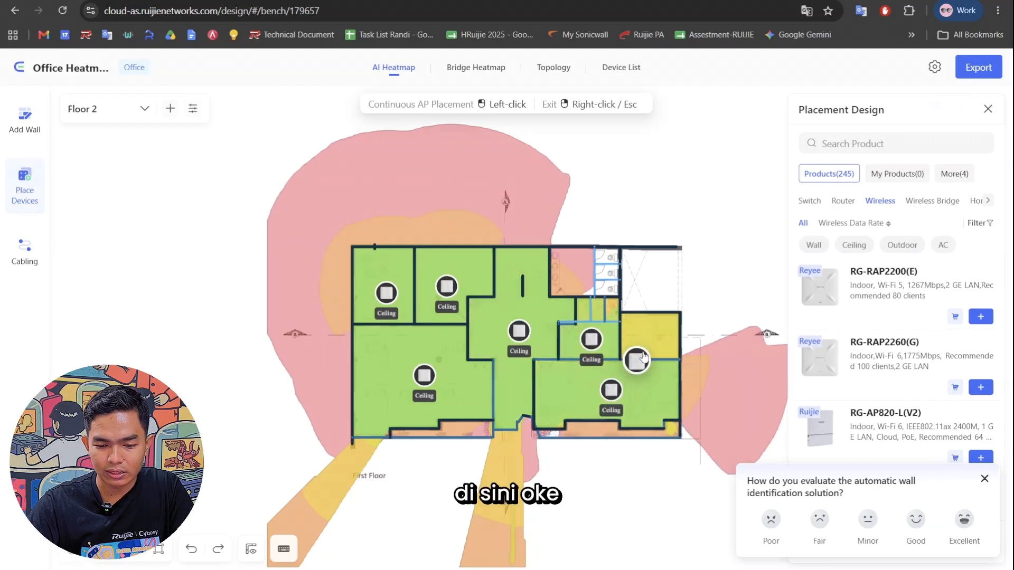
left_click(651, 338)
right_click(651, 339)
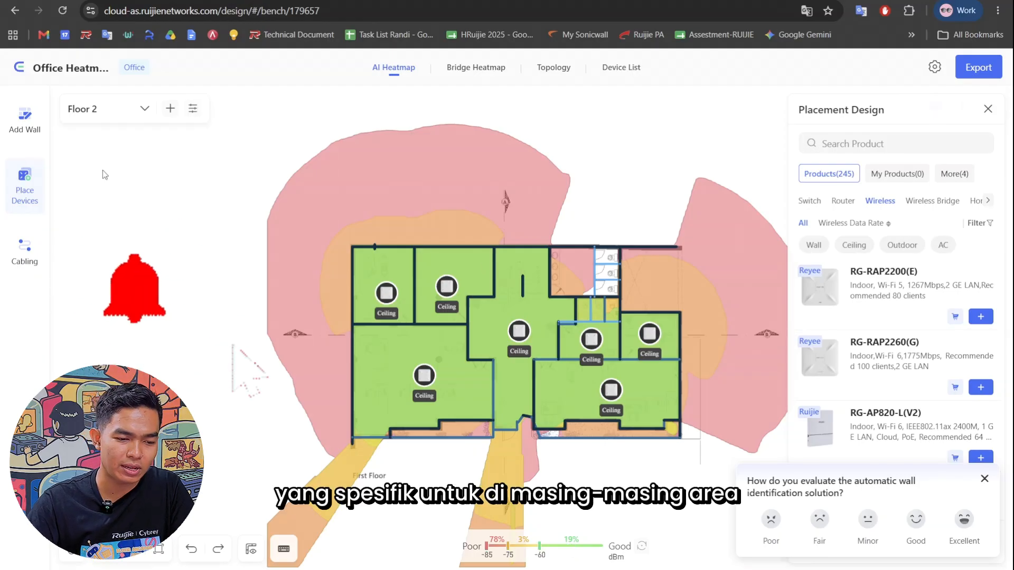
Set Floor 2's device icon labels to show the device model
left_click(192, 109)
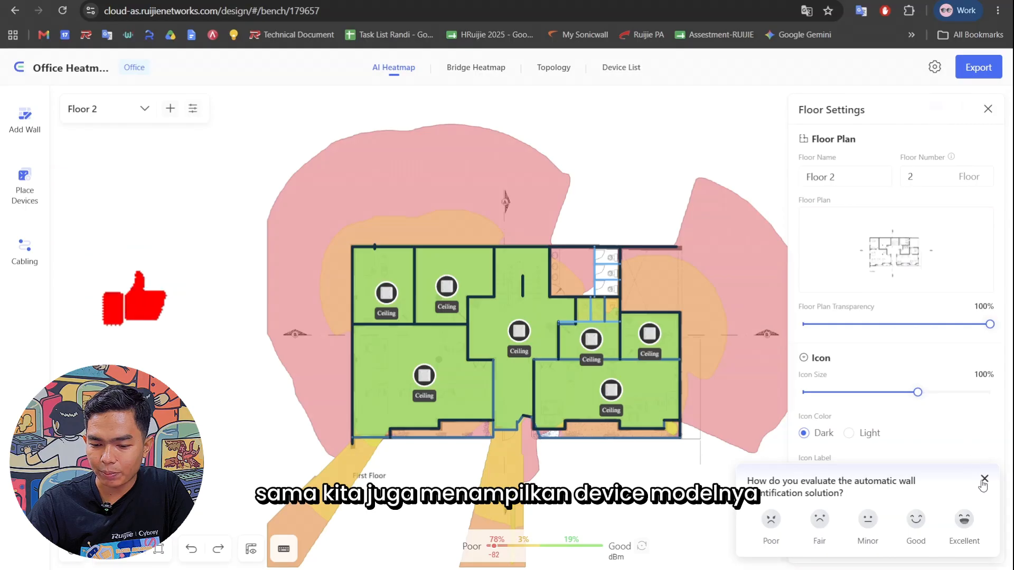
left_click(856, 498)
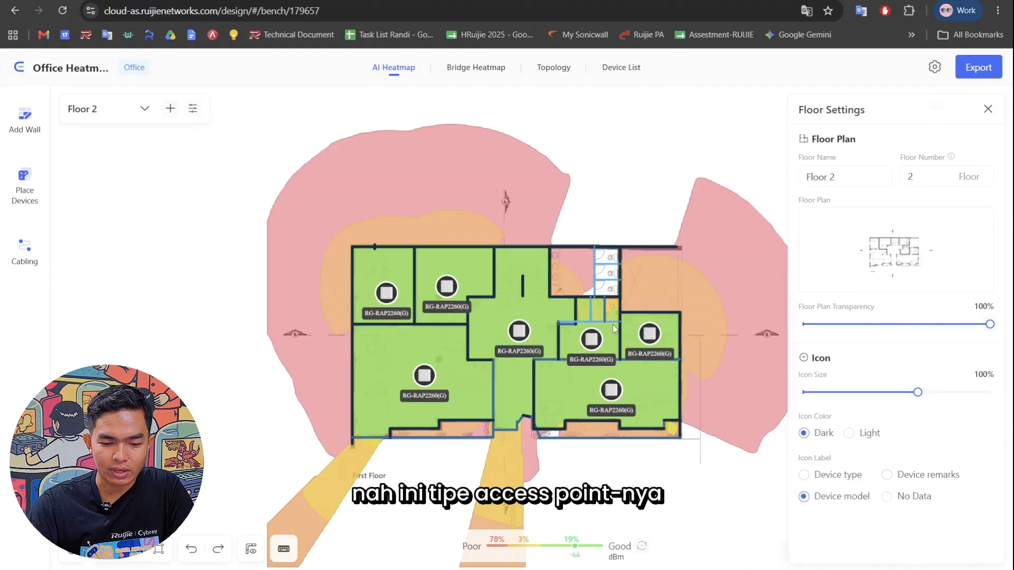
Place an RG-NBS3200-24GT4XS-P PoE switch on Floor 2 in the washroom just beside the staircase
left_click(24, 248)
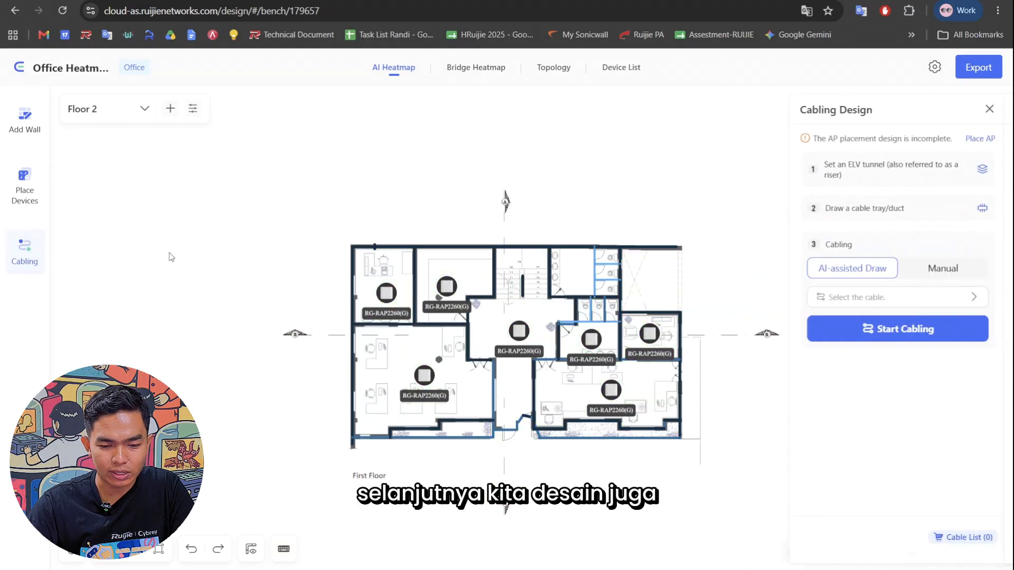
left_click(21, 193)
left_click(87, 185)
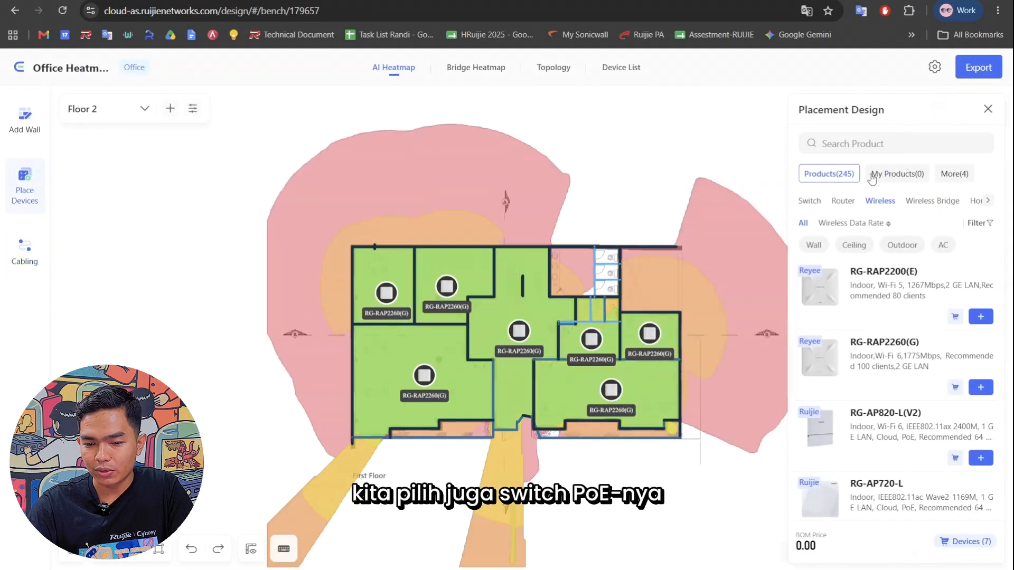
left_click(809, 203)
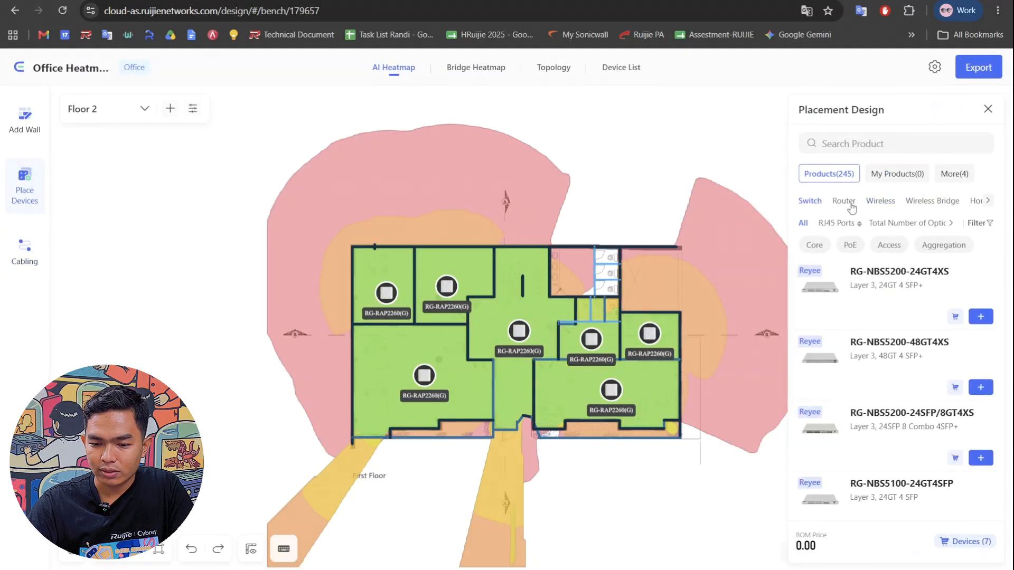
left_click(879, 204)
left_click(809, 201)
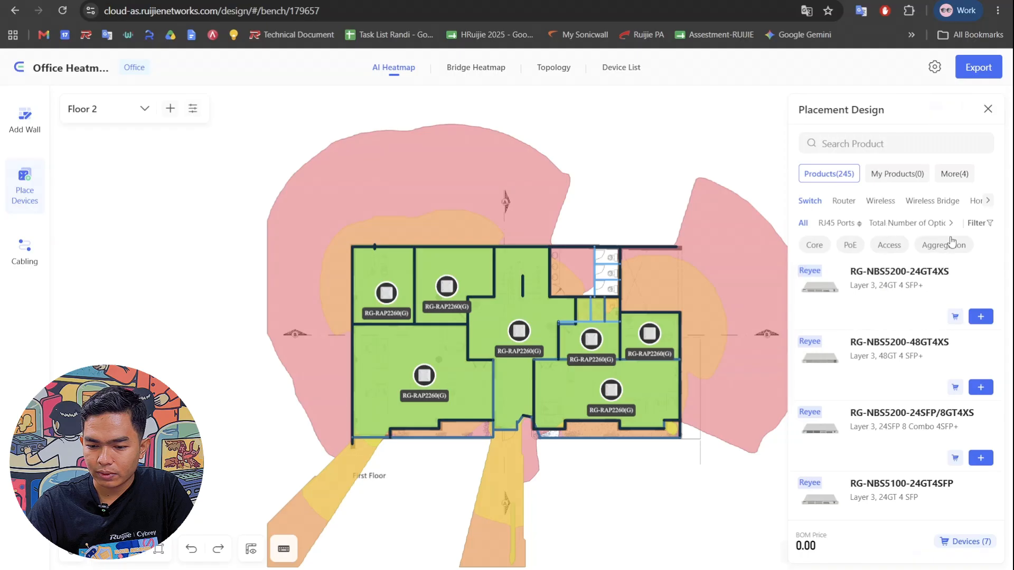
left_click(850, 245)
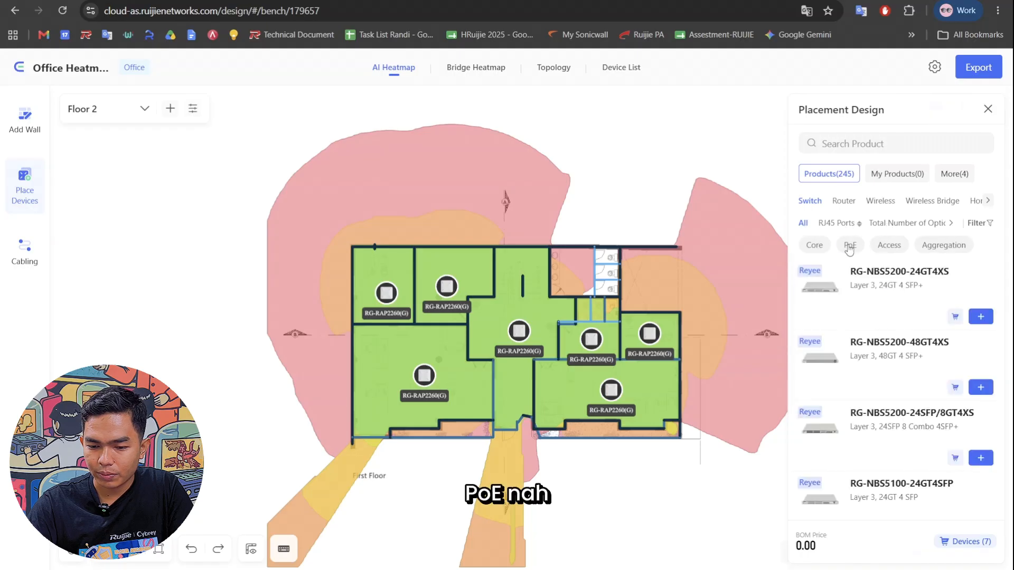
left_click(981, 317)
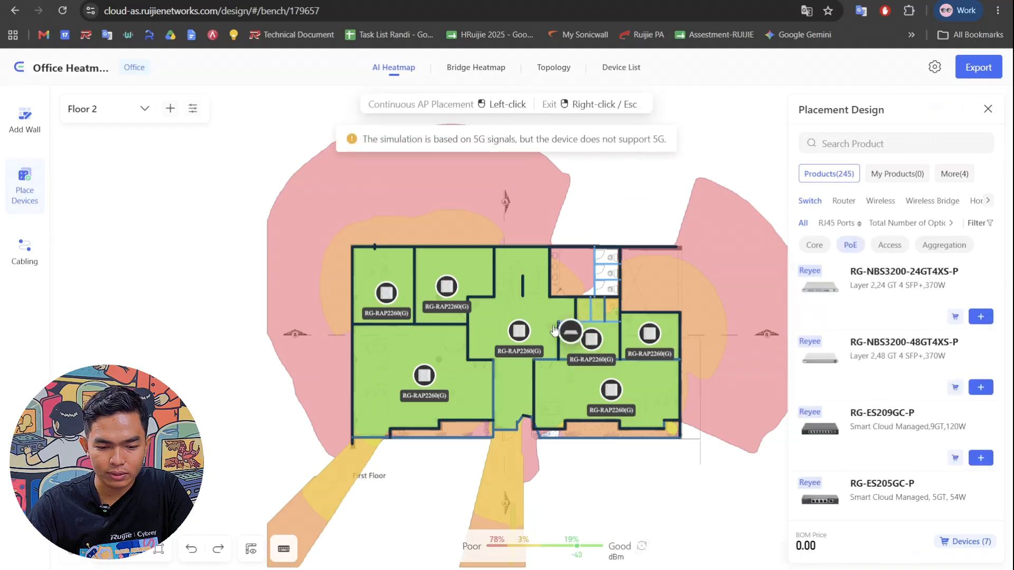
left_click(536, 323)
left_click_drag(537, 321, 578, 288)
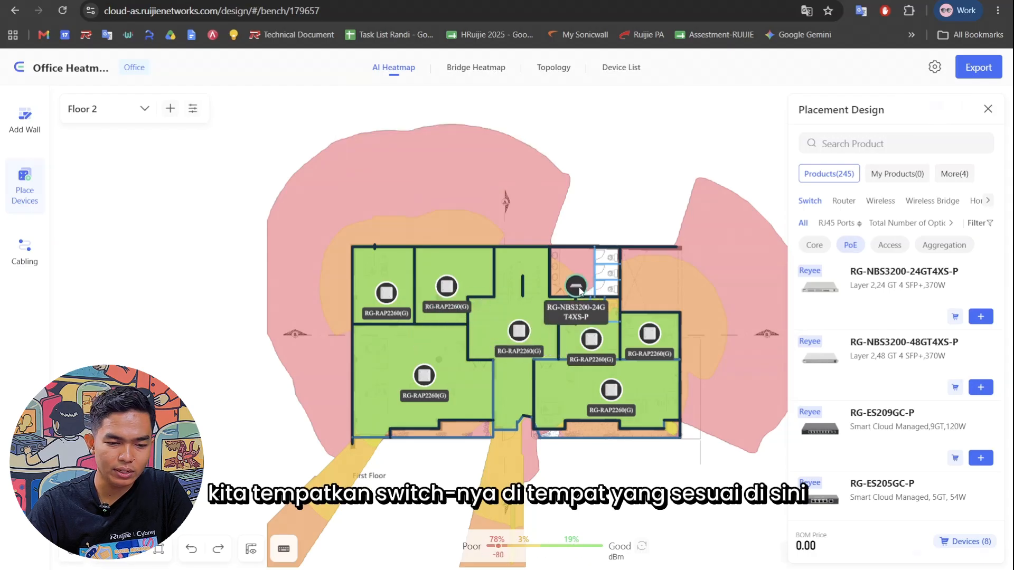
Generate AI-assisted cabling between the PoE switch and the access points on Floor 2, and apply the plan
left_click(25, 248)
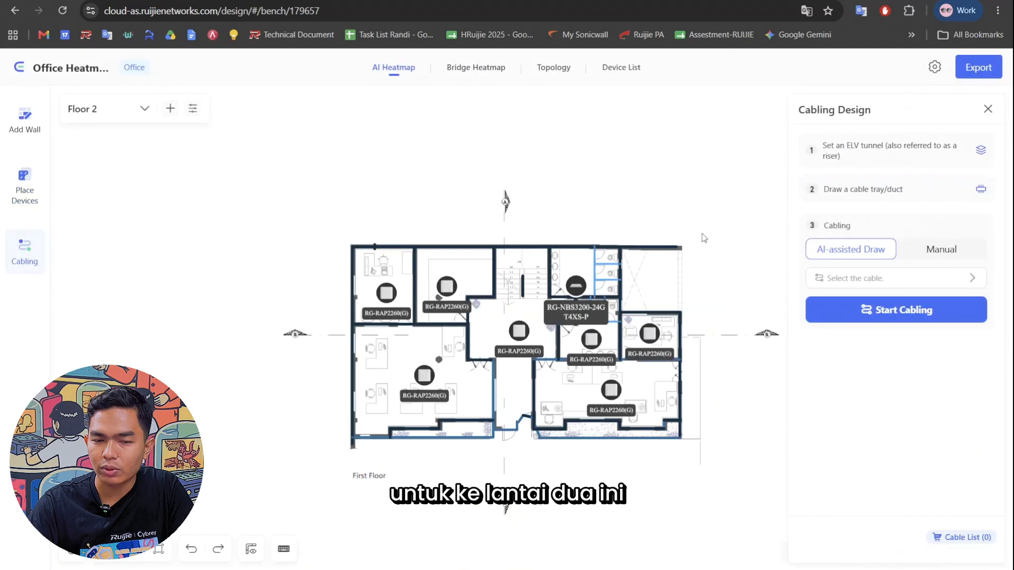
left_click(892, 282)
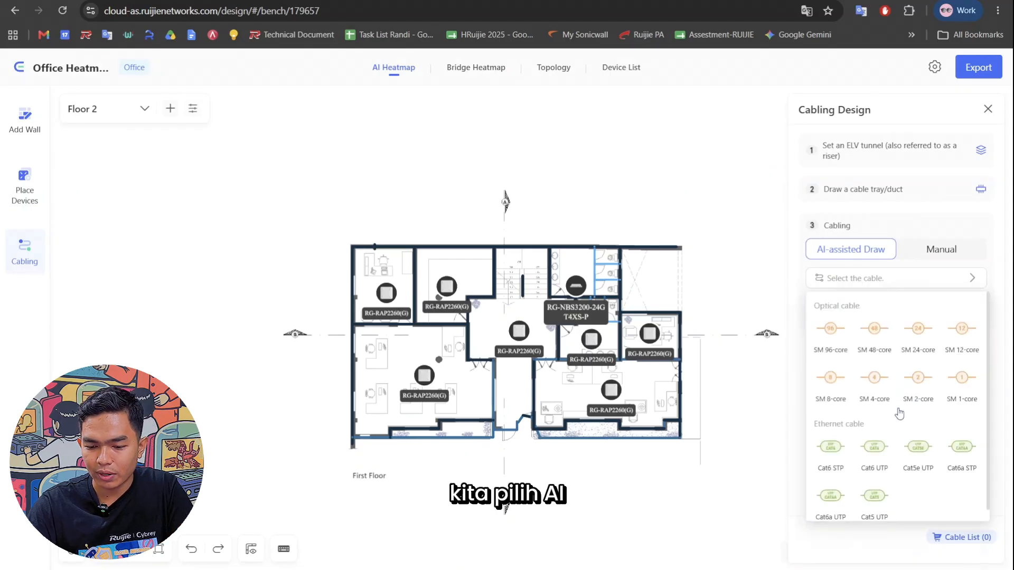
left_click(837, 434)
left_click(890, 313)
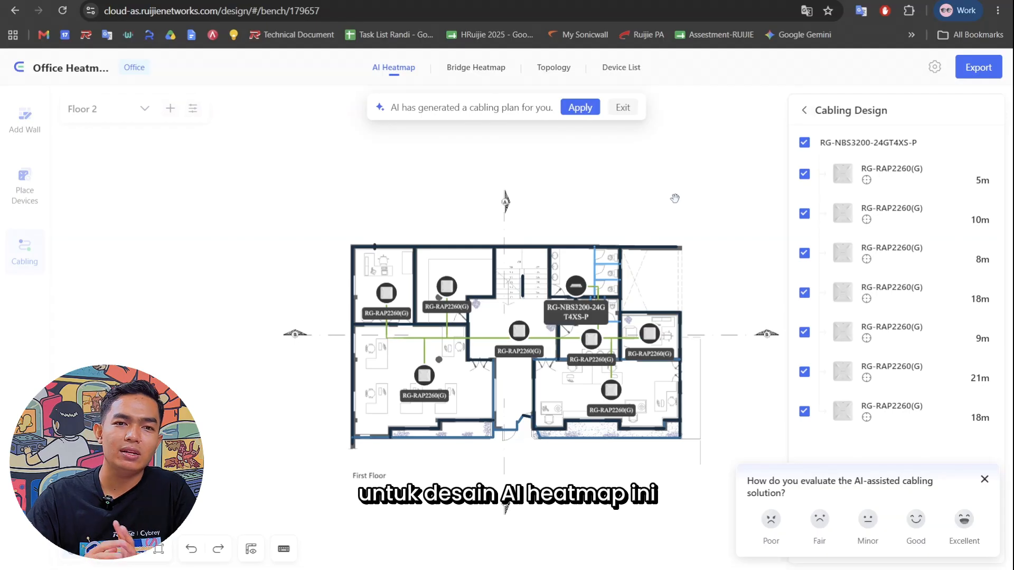
left_click(575, 112)
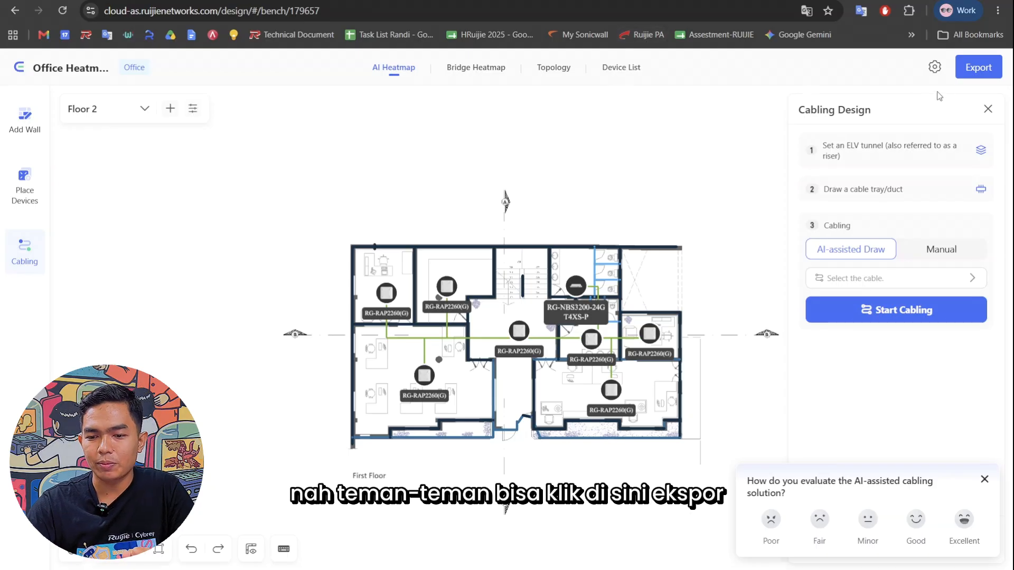
Export the Office Heatmpas project and save the report locally as a Word document
left_click(977, 69)
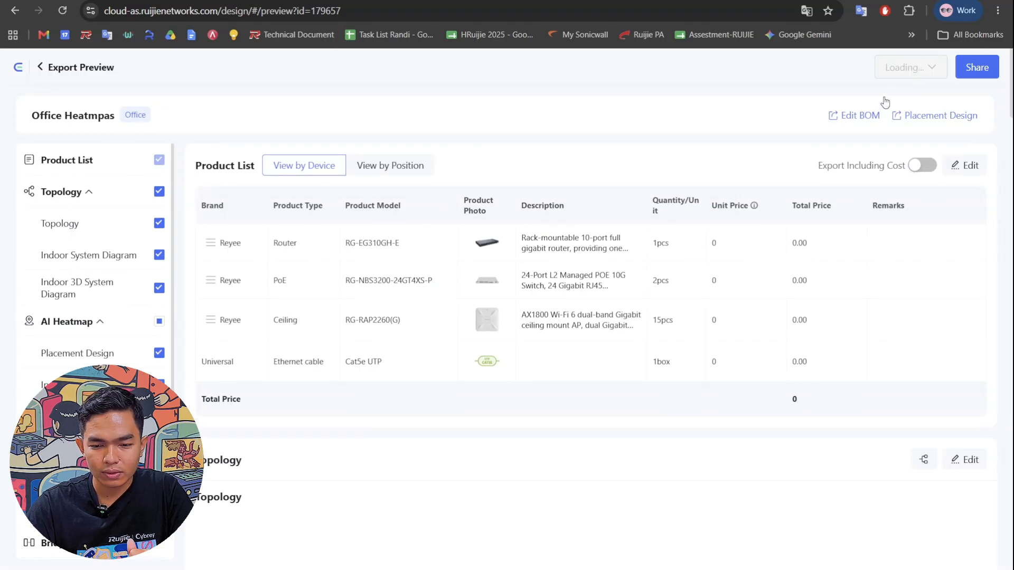
left_click(923, 75)
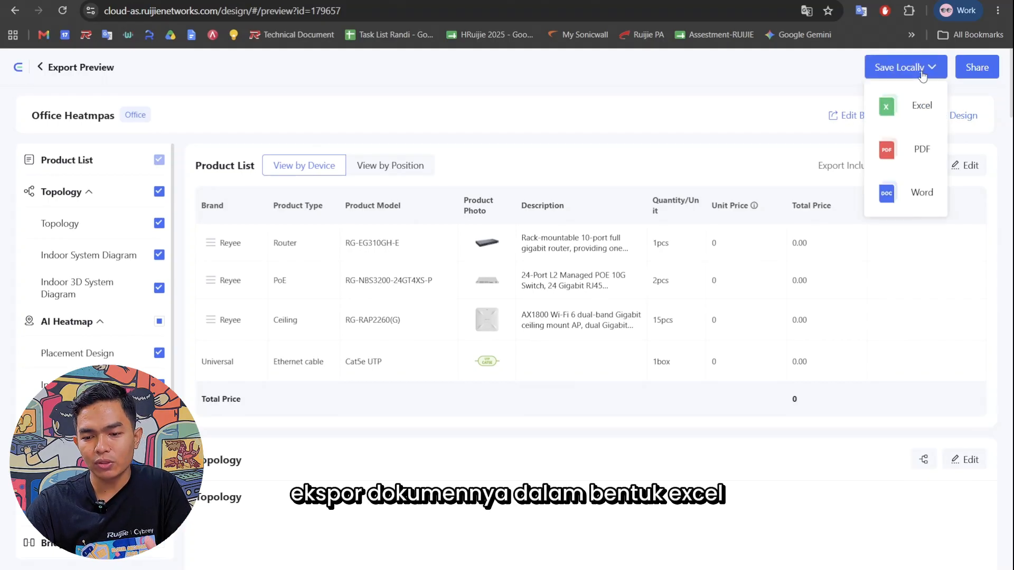
left_click(913, 194)
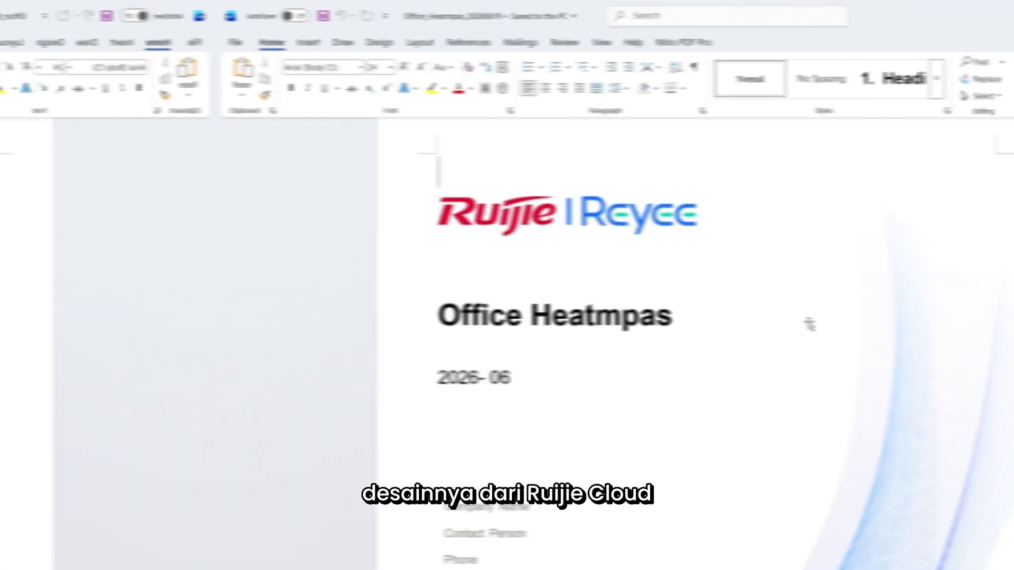
Switch to the exported Word report and review its cover, highlights and product list table
scroll(561, 316, "down", 6)
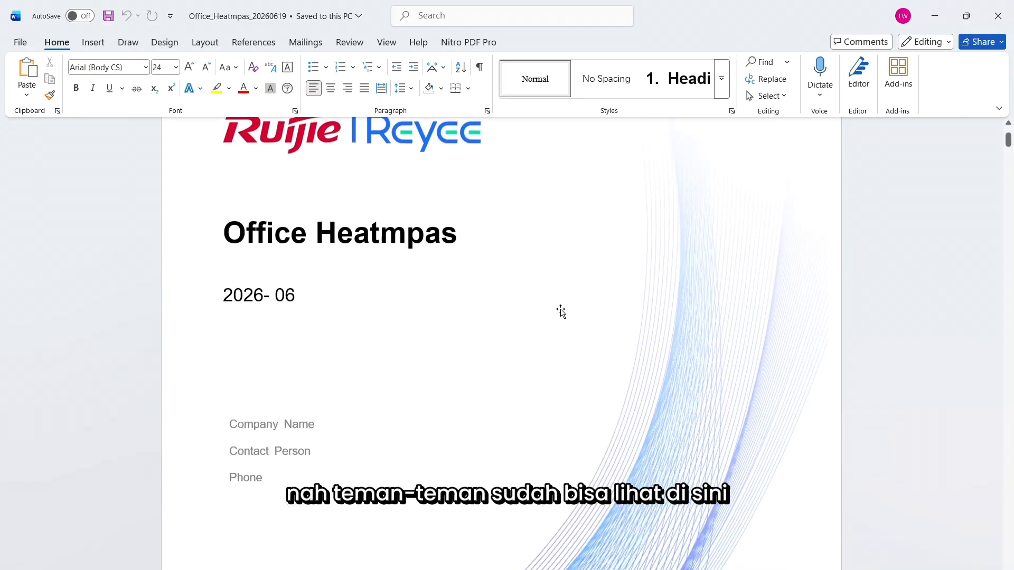
scroll(614, 299, "down", 10)
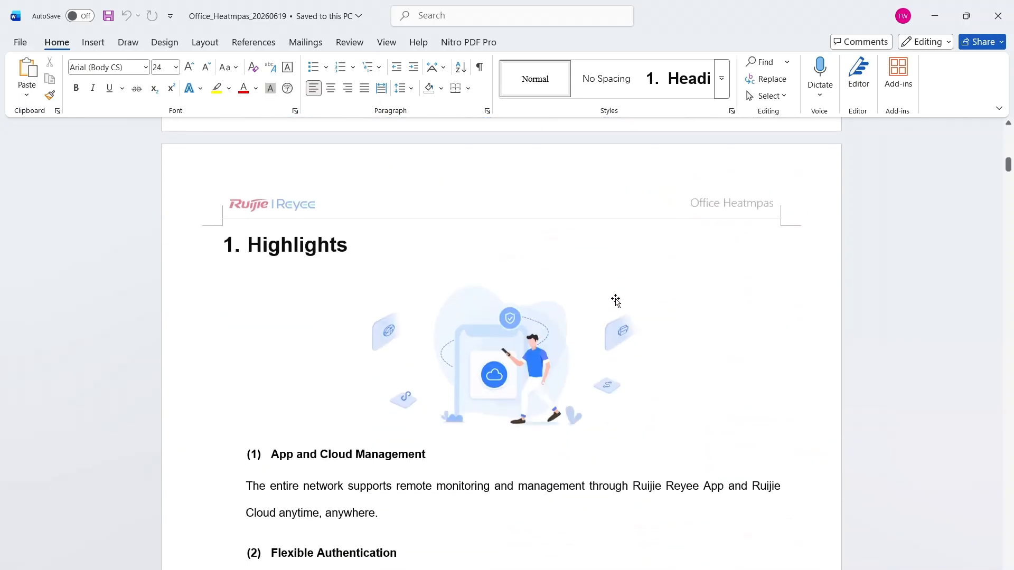
scroll(615, 300, "down", 12)
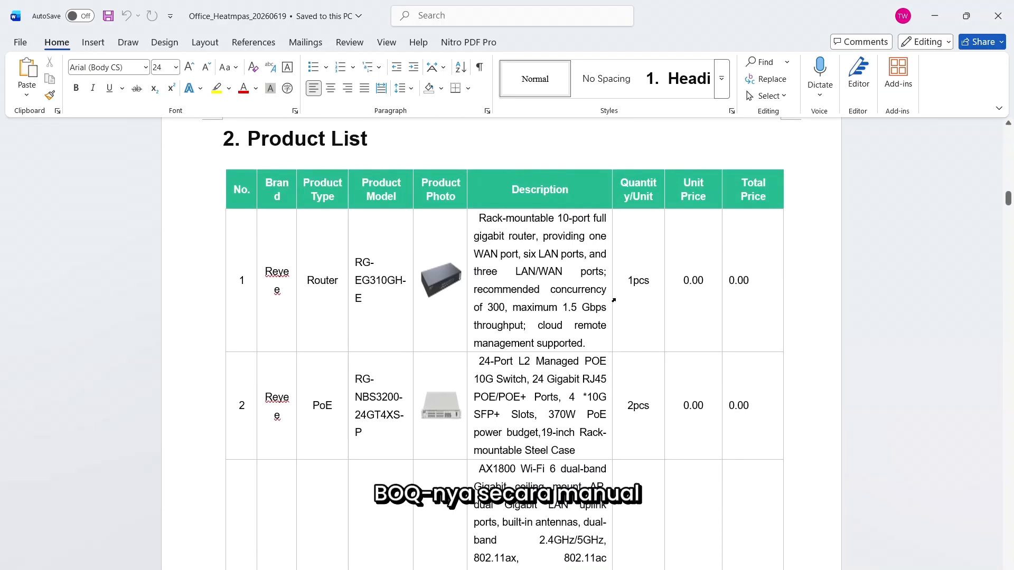
scroll(614, 300, "down", 3)
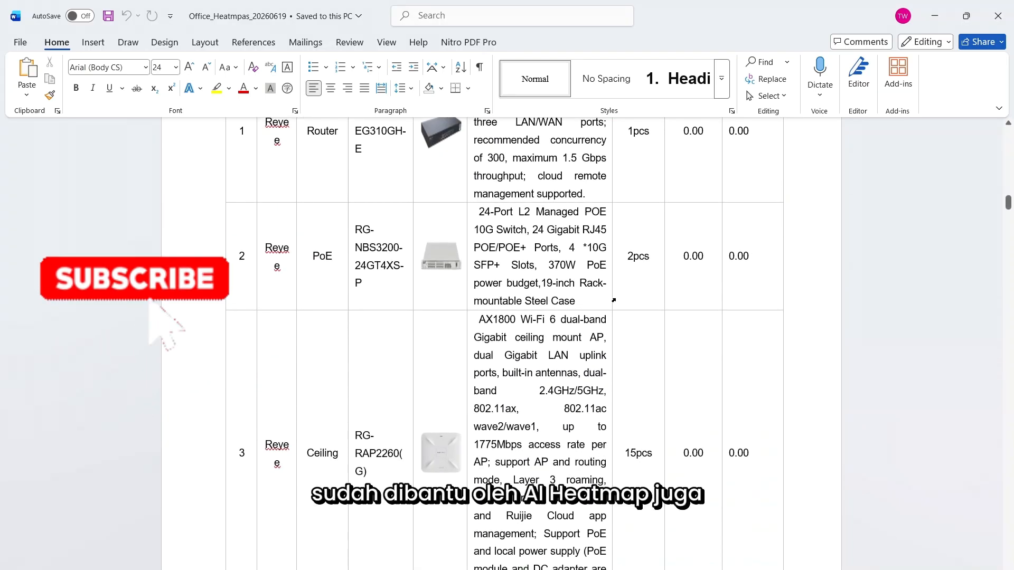
scroll(612, 286, "down", 2)
scroll(611, 239, "down", 1)
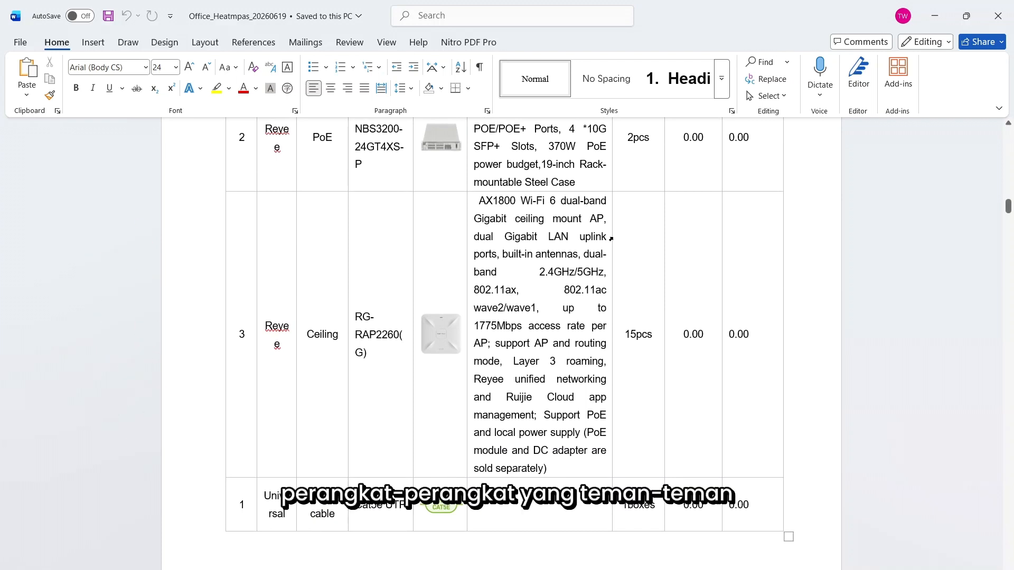
Examine the report's topology, indoor system diagram and device placement pages
scroll(611, 239, "down", 15)
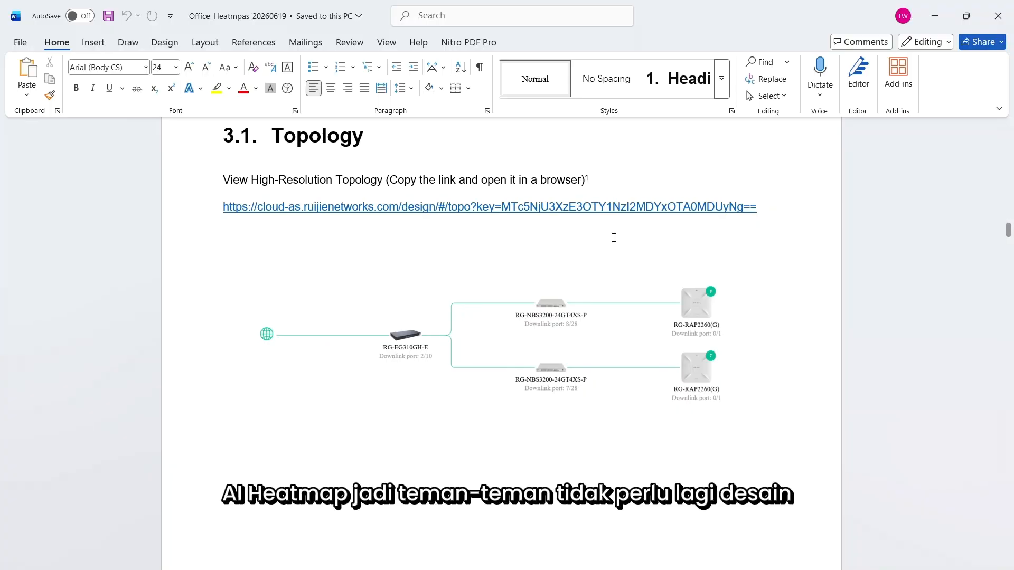
scroll(614, 238, "down", 10)
scroll(609, 249, "down", 20)
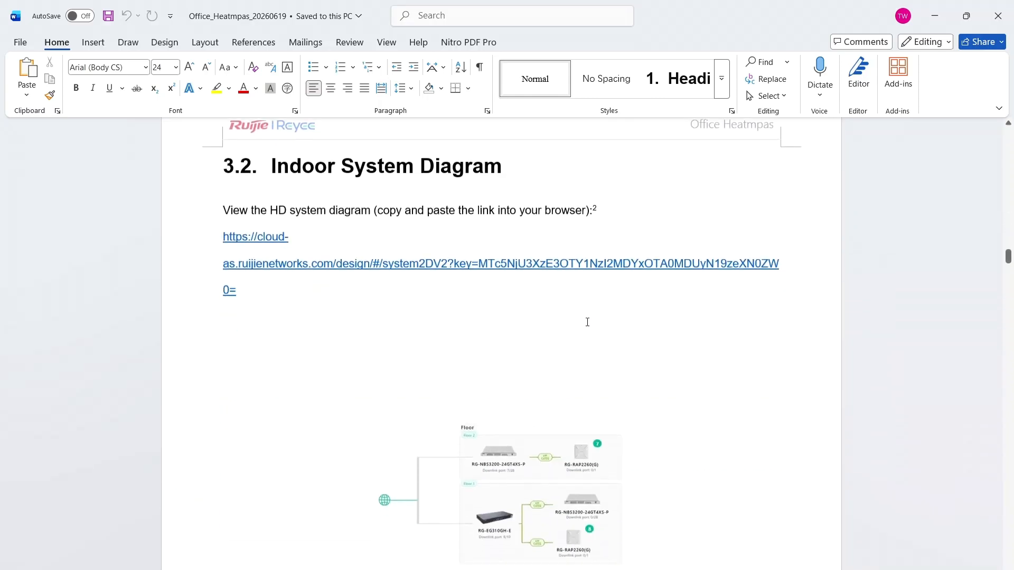
scroll(596, 311, "down", 12)
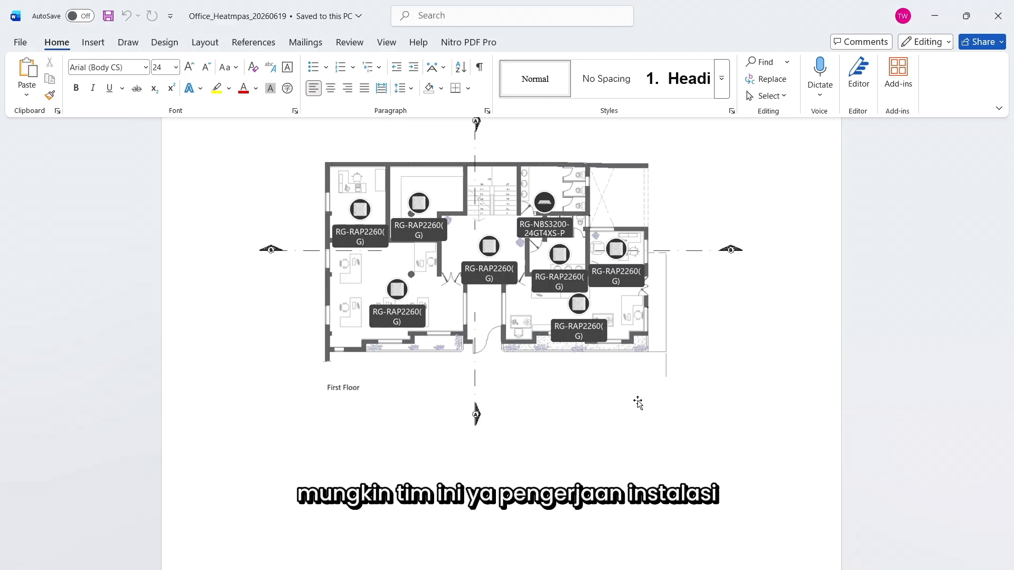
Examine the report's 2.4 GHz and 5 GHz indoor heatmaps and the cabling plan of the floor
scroll(638, 403, "down", 15)
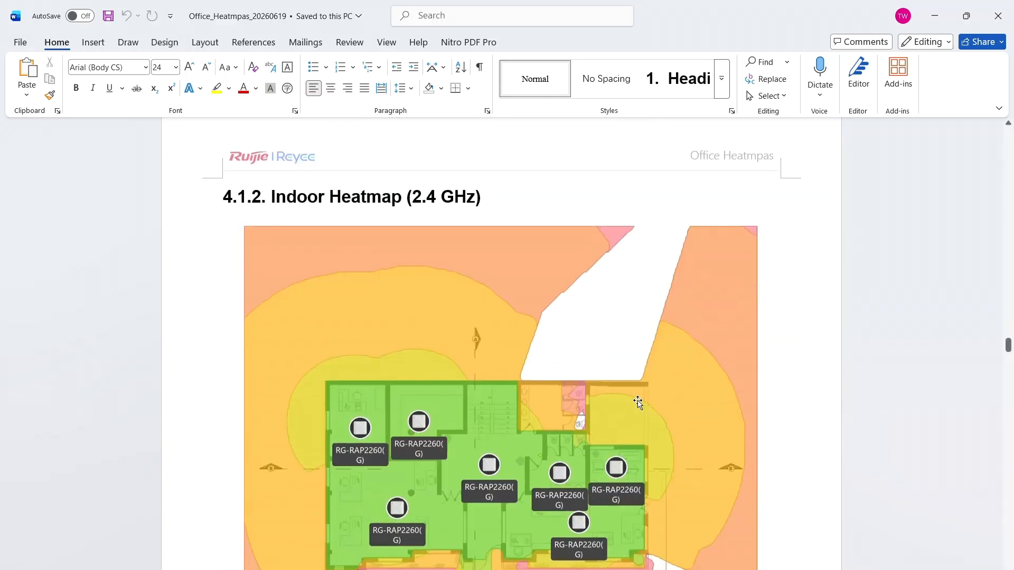
scroll(638, 403, "down", 1)
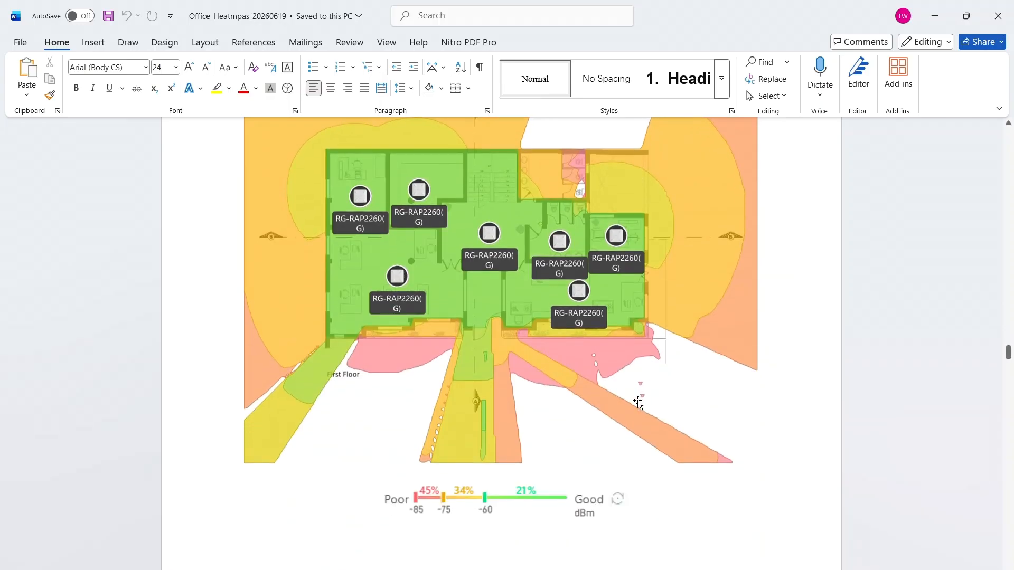
scroll(638, 403, "up", 3)
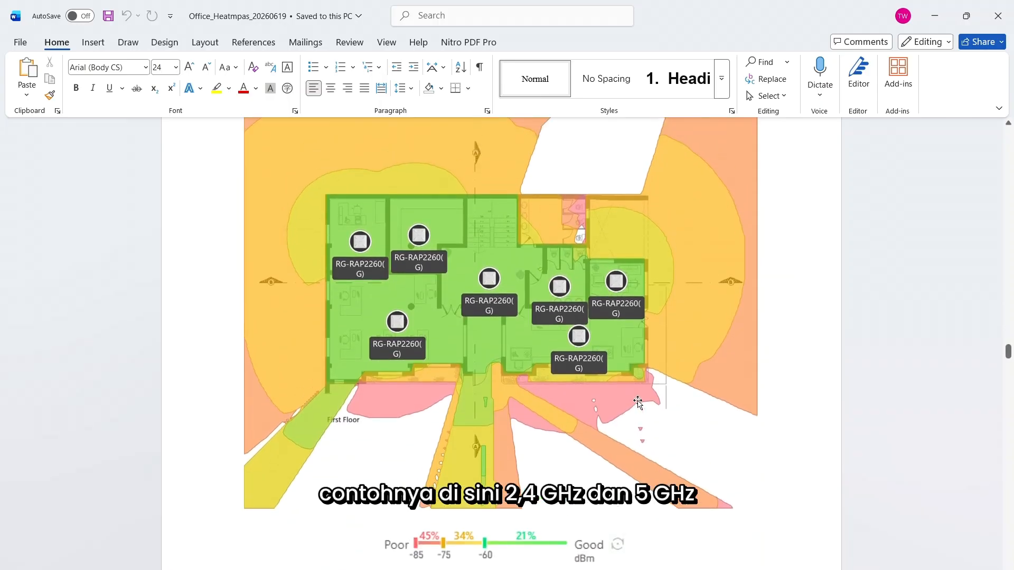
scroll(638, 403, "down", 15)
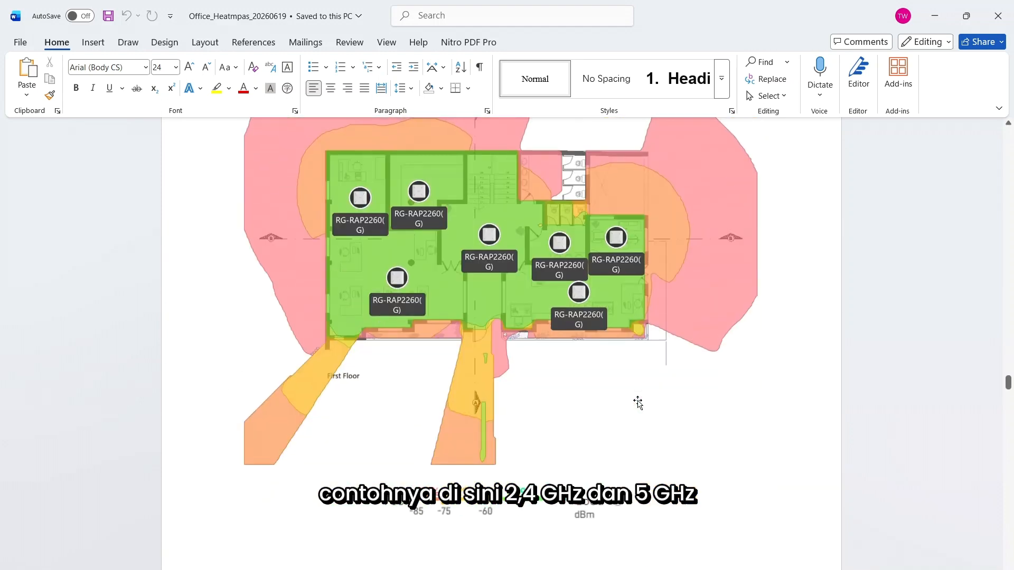
scroll(638, 402, "down", 15)
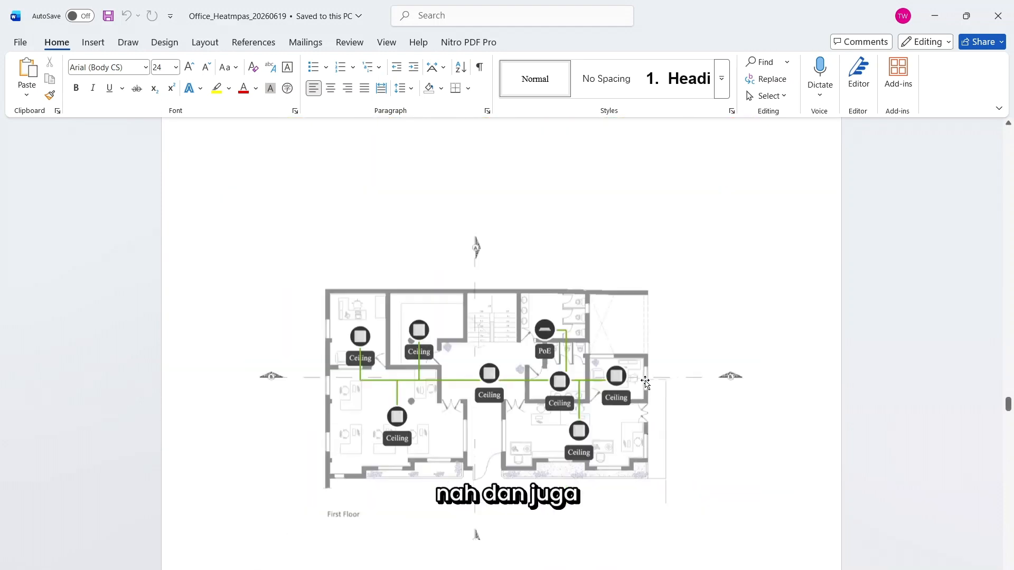
Review the rest of the report, from the First Floor cabling plan through section 4.2 to the contact page, and return to the Ground Floor cabling plan
left_click(644, 365)
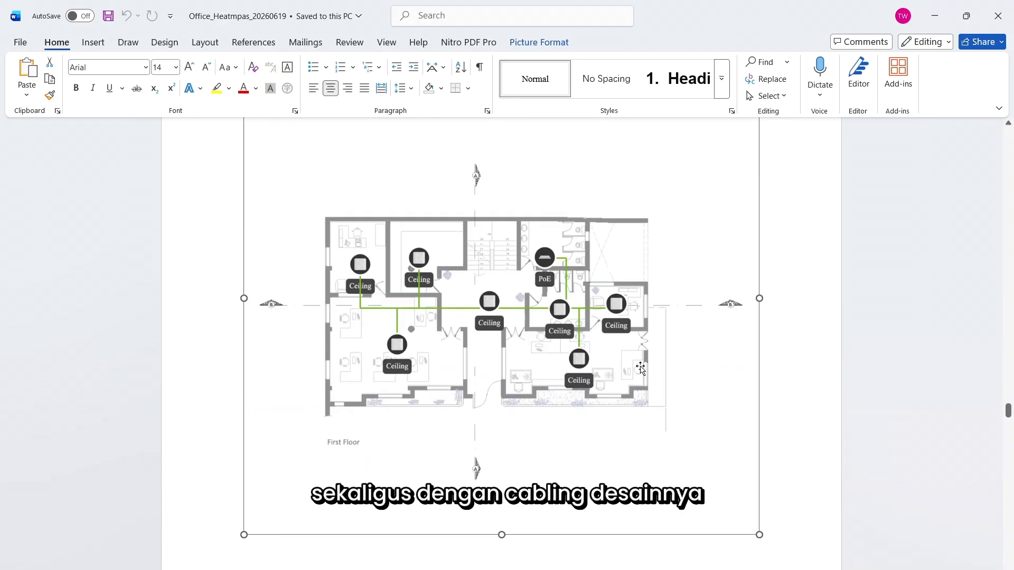
left_click(802, 350)
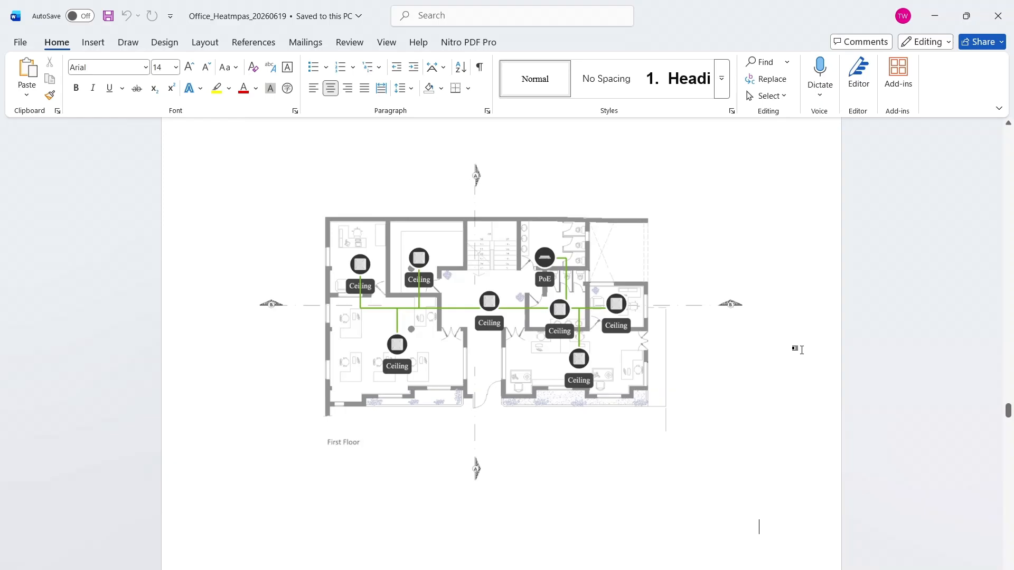
scroll(681, 323, "down", 1)
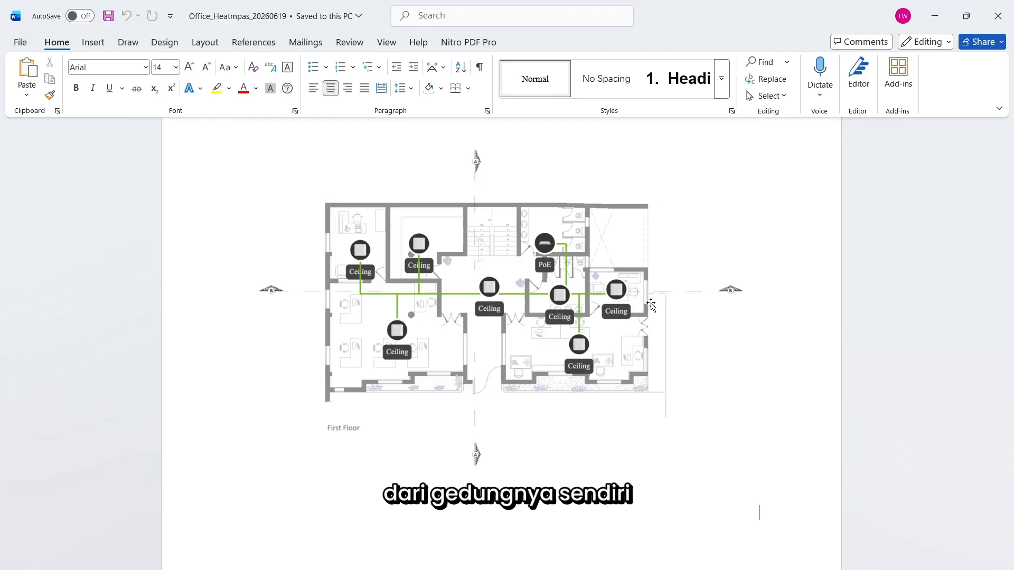
scroll(650, 304, "down", 10)
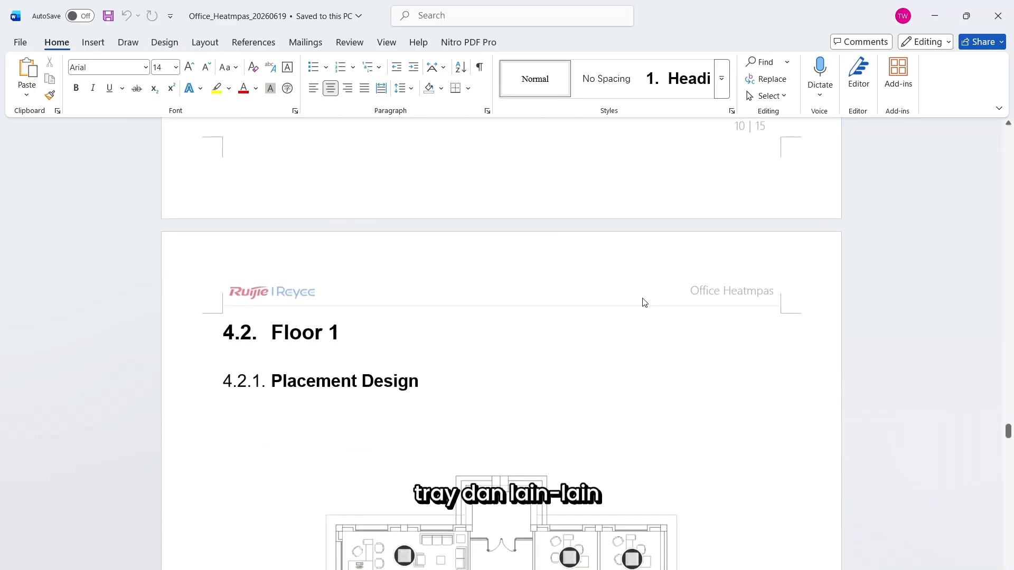
scroll(645, 302, "down", 15)
scroll(643, 299, "down", 20)
scroll(643, 299, "down", 15)
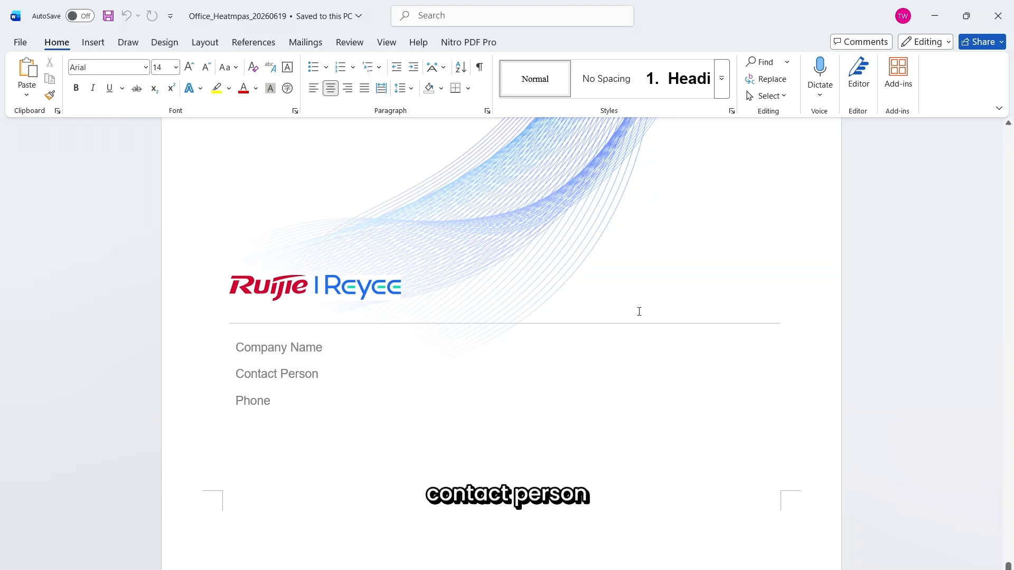
scroll(639, 311, "up", 10)
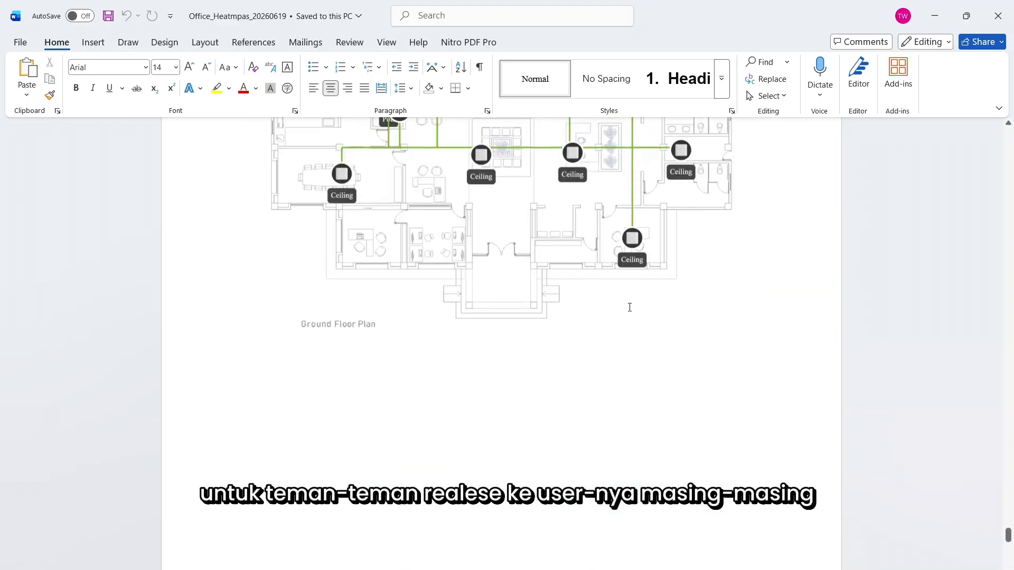
scroll(629, 307, "up", 1)
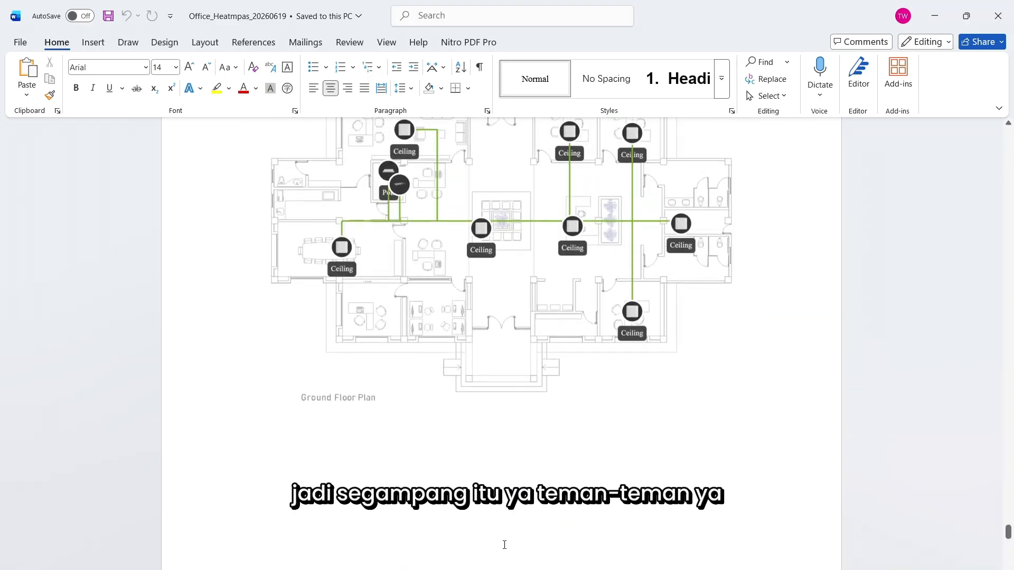